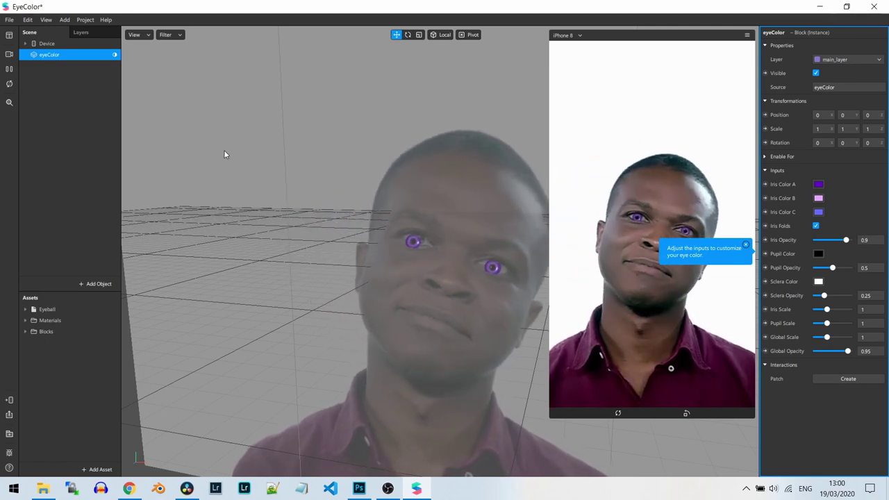
Show the Patch Editor and bring the eyeballShader patches into view
{"action": "left_click", "coordinate": [46, 20]}
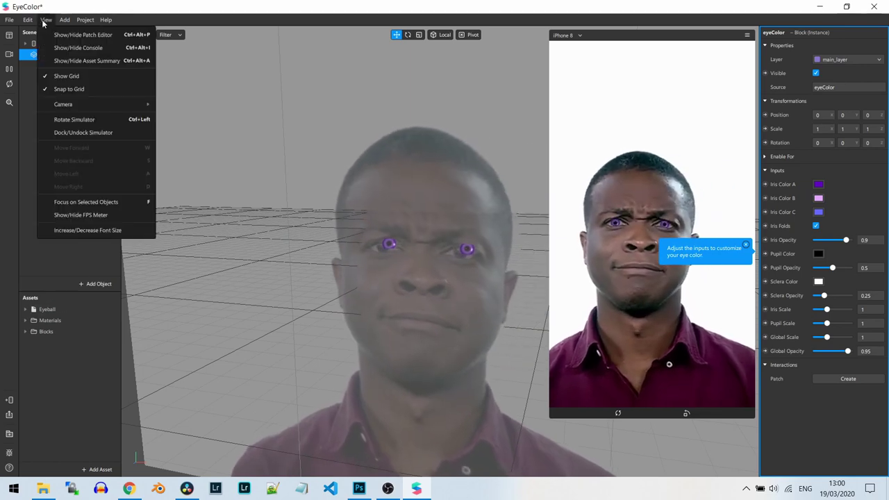
{"action": "left_click", "coordinate": [82, 34]}
{"action": "left_click_drag", "start_coordinate": [369, 347], "coordinate": [346, 246]}
{"action": "scroll", "coordinate": [358, 292], "scroll_direction": "up", "scroll_amount": 5}
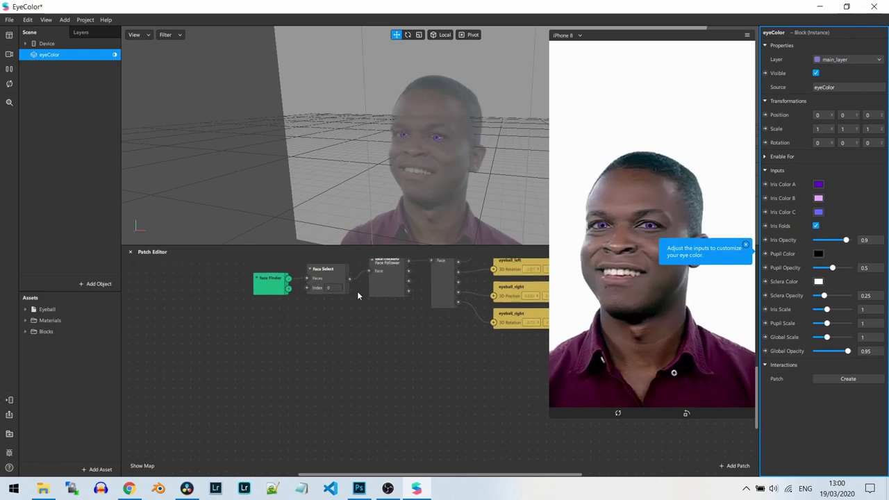
{"action": "scroll", "coordinate": [372, 386], "scroll_direction": "up", "scroll_amount": 3}
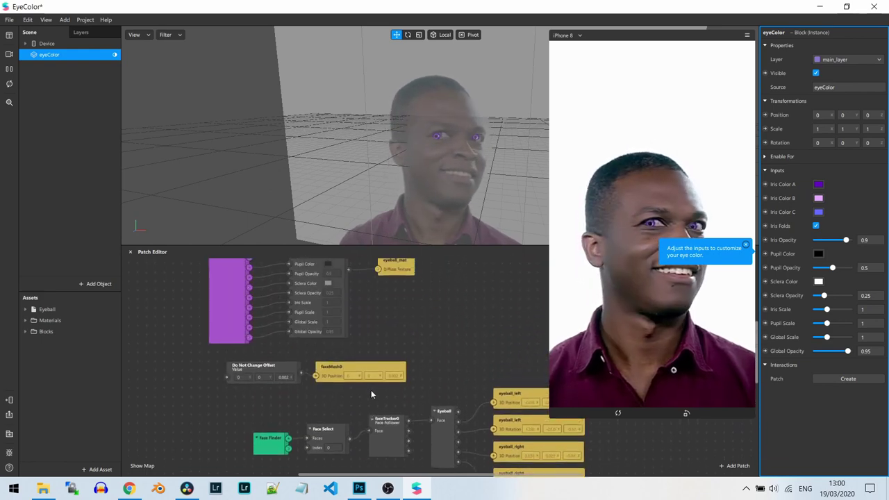
{"action": "scroll", "coordinate": [369, 384], "scroll_direction": "up", "scroll_amount": 4}
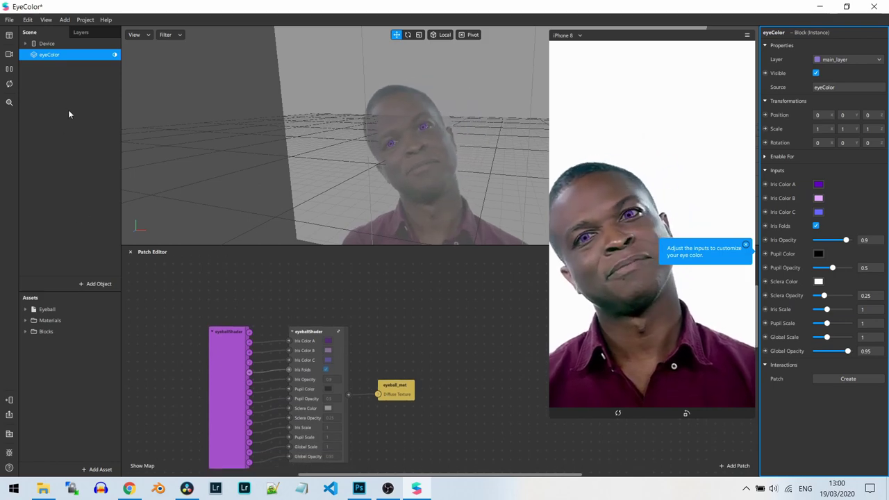
Inspect the eyeColor block inside the Blocks assets folder, and reselect the eyeColor instance in the scene
{"action": "left_click", "coordinate": [62, 332]}
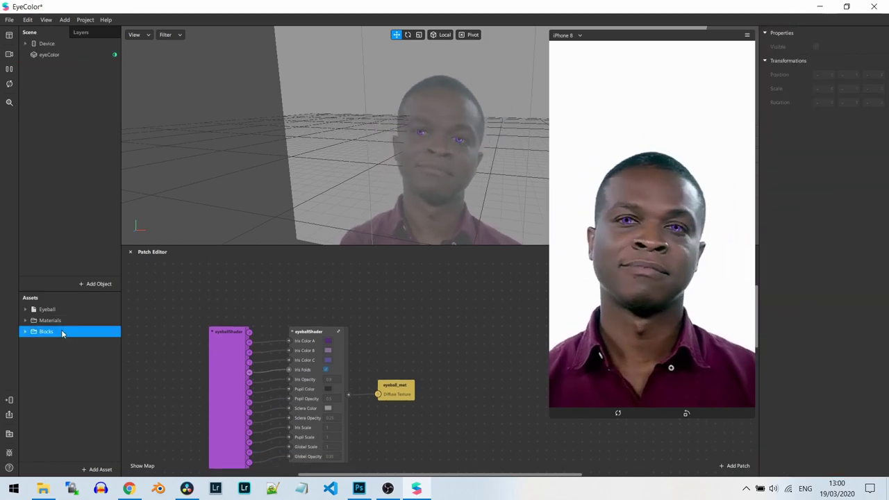
{"action": "right_click", "coordinate": [63, 332]}
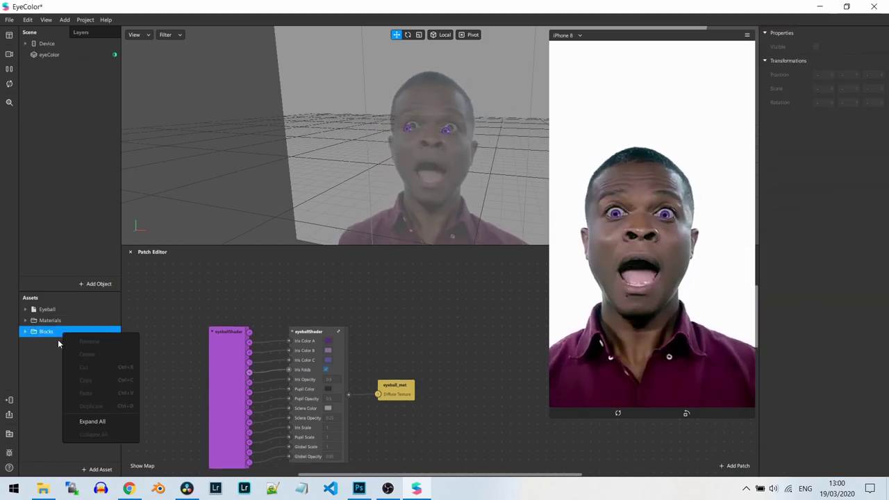
{"action": "left_click", "coordinate": [26, 334]}
{"action": "left_click", "coordinate": [48, 343]}
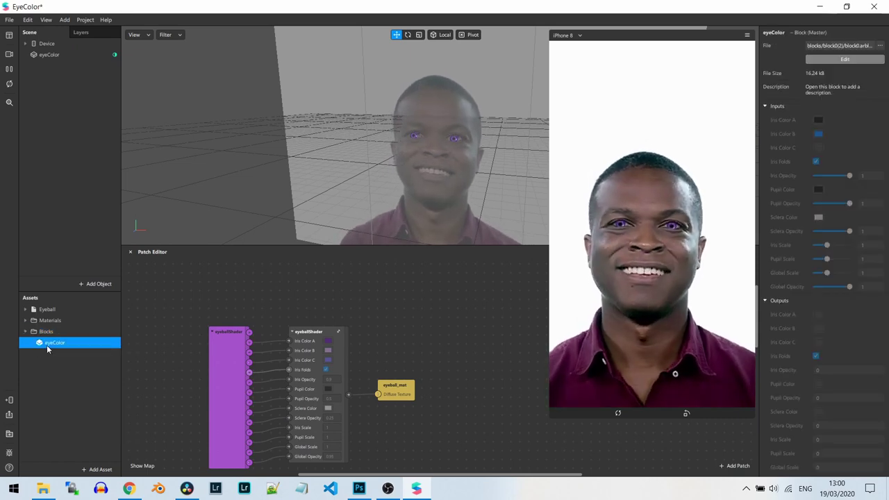
{"action": "right_click", "coordinate": [47, 350]}
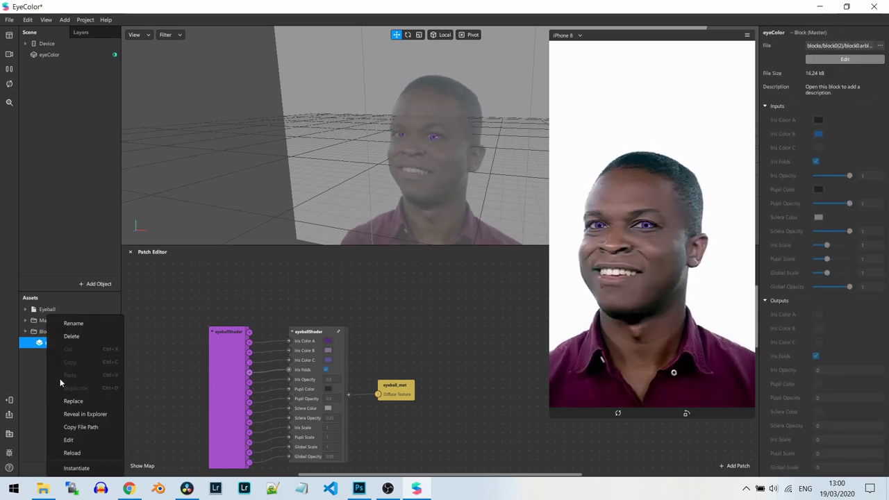
{"action": "left_click", "coordinate": [77, 193]}
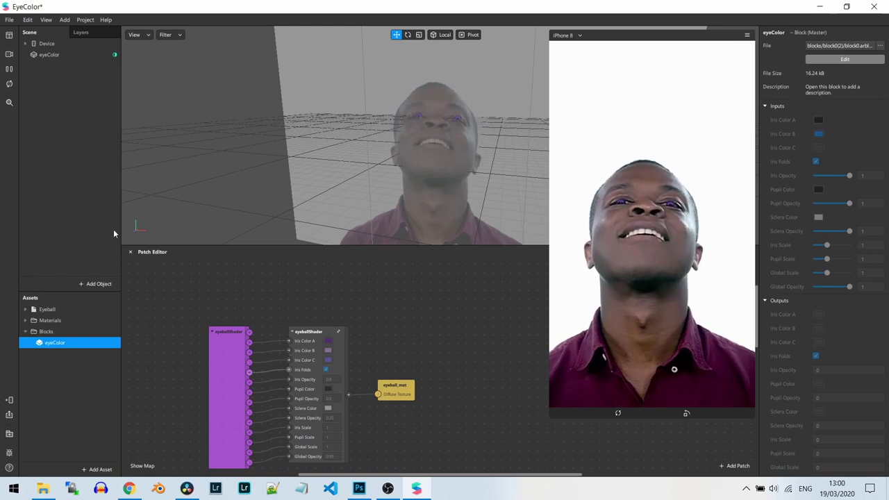
{"action": "left_click", "coordinate": [49, 55]}
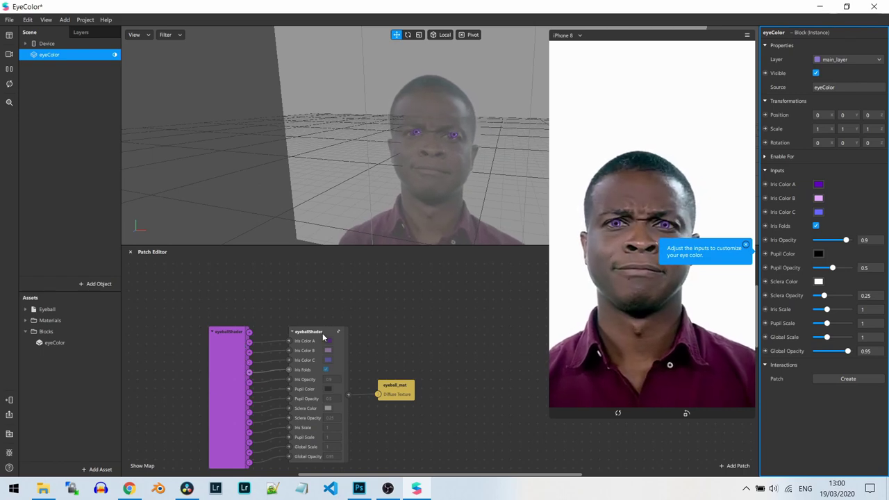
Move the eyeballShader group patch farther away from the purple eyeballShader input patch
{"action": "left_click_drag", "start_coordinate": [323, 337], "coordinate": [343, 336]}
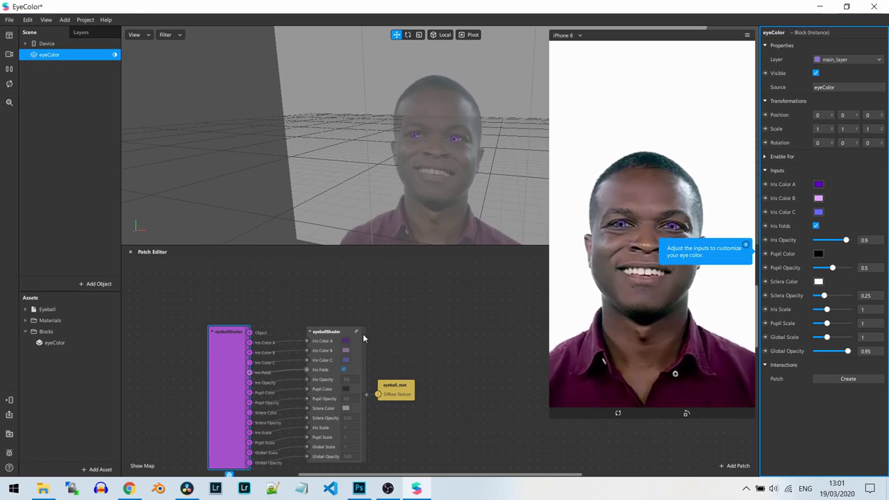
{"action": "left_click_drag", "start_coordinate": [338, 335], "coordinate": [364, 335]}
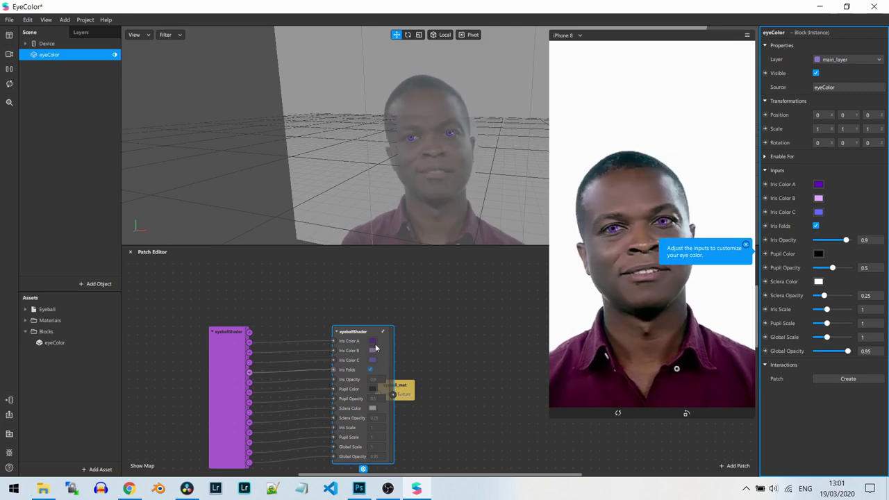
{"action": "mouse_move", "coordinate": [367, 336]}
{"action": "left_mouse_down"}
{"action": "mouse_move", "coordinate": [343, 337]}
{"action": "mouse_move", "coordinate": [358, 335]}
{"action": "left_mouse_up"}
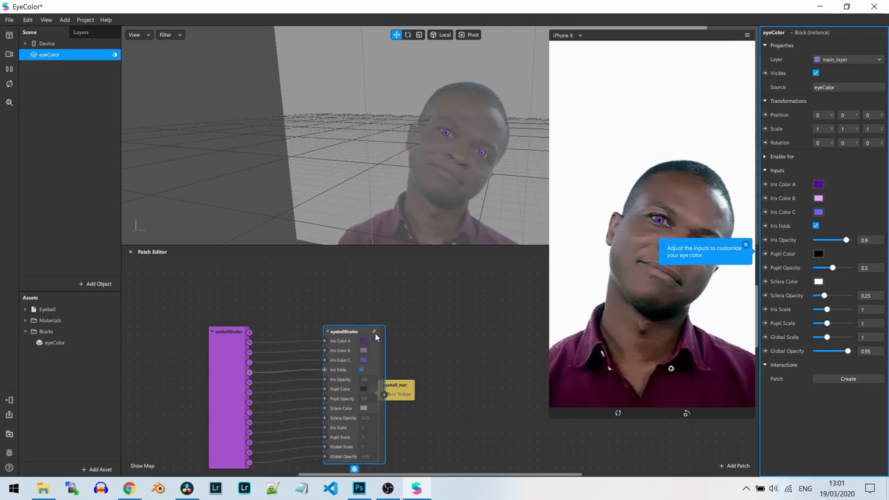
Open the eyeballShader group patch and examine its internal graph, shrinking the iPhone 8 simulator preview to make room
{"action": "double_click", "coordinate": [374, 334]}
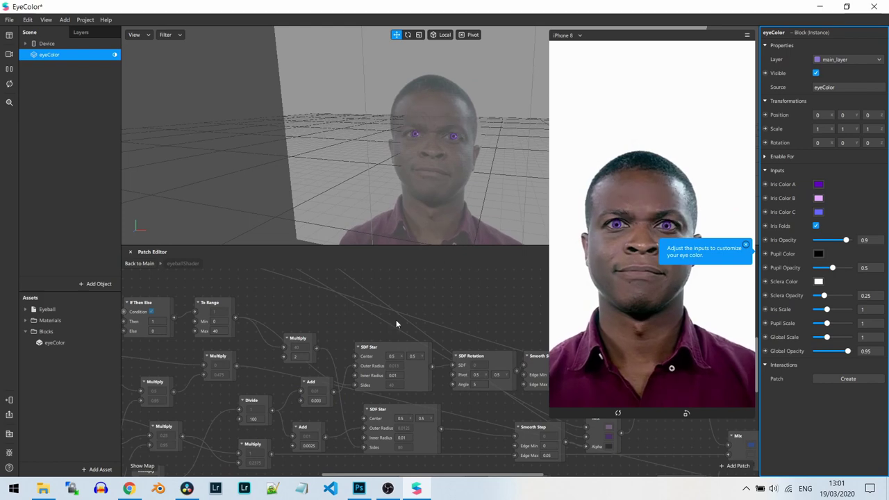
{"action": "left_click_drag", "start_coordinate": [552, 420], "coordinate": [591, 294]}
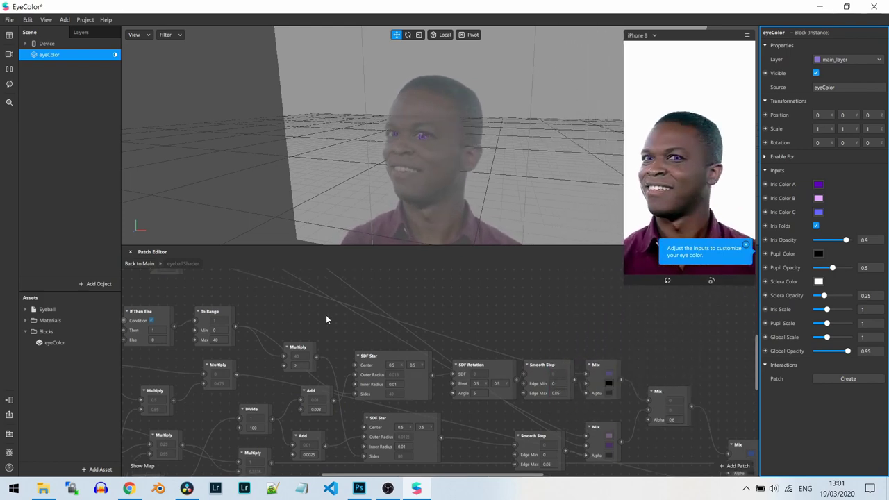
{"action": "scroll", "coordinate": [324, 317], "scroll_direction": "down", "scroll_amount": 6}
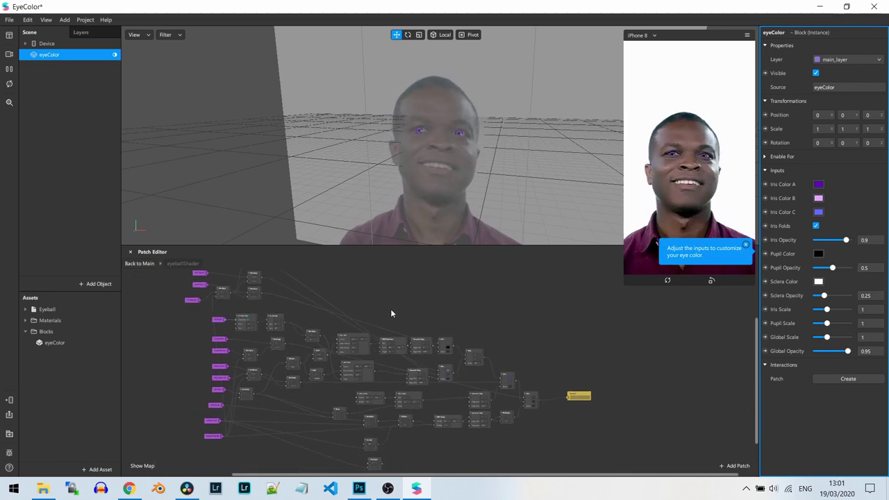
{"action": "left_click_drag", "start_coordinate": [391, 308], "coordinate": [436, 337]}
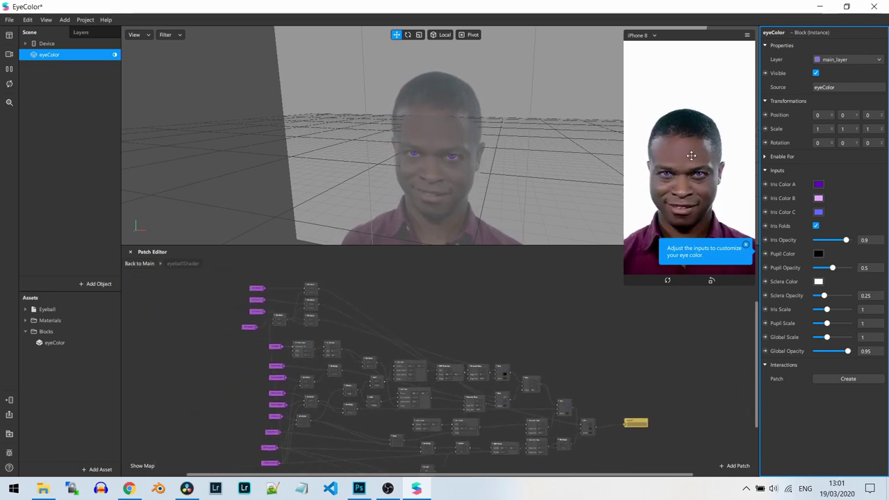
{"action": "scroll", "coordinate": [384, 319], "scroll_direction": "up", "scroll_amount": 6}
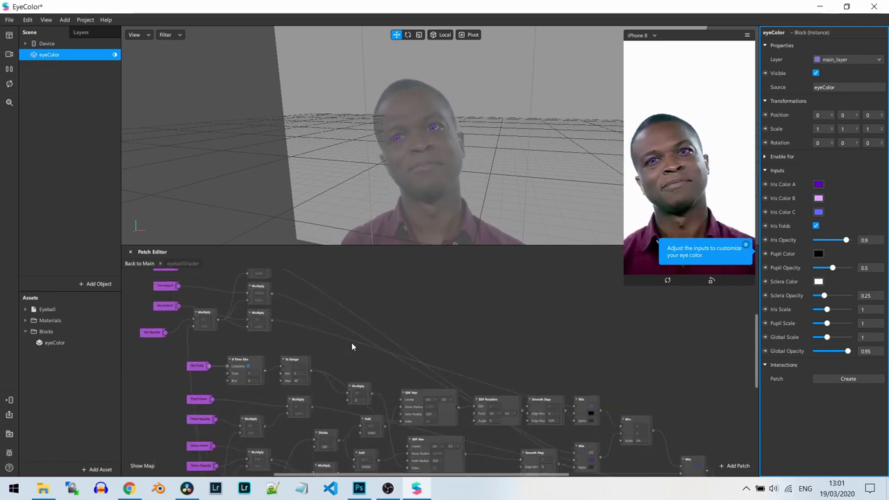
{"action": "left_click_drag", "start_coordinate": [359, 334], "coordinate": [437, 388]}
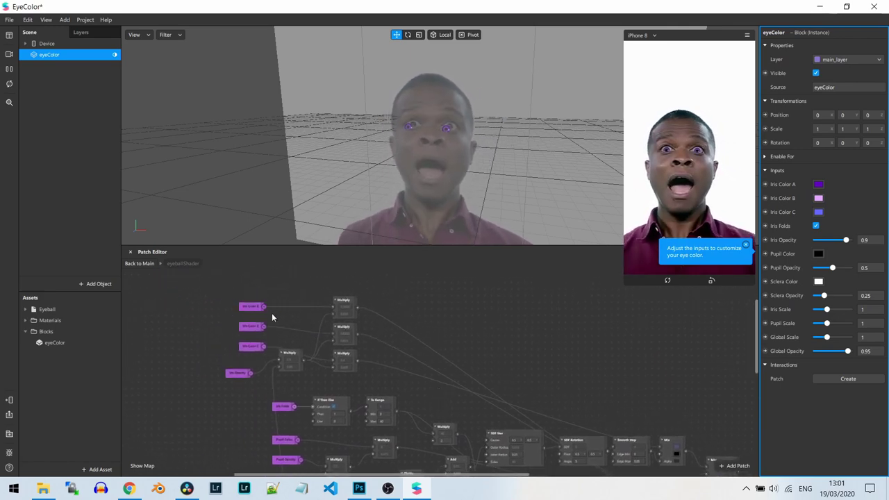
Return to the main patch graph and move the eyeball_mat patch clear of the eyeballShader group
{"action": "left_click", "coordinate": [141, 263]}
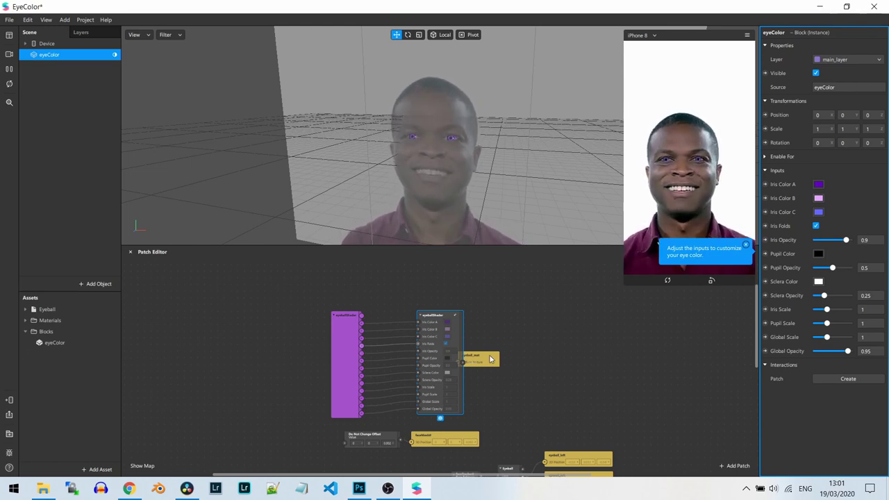
{"action": "scroll", "coordinate": [525, 389], "scroll_direction": "up", "scroll_amount": 3}
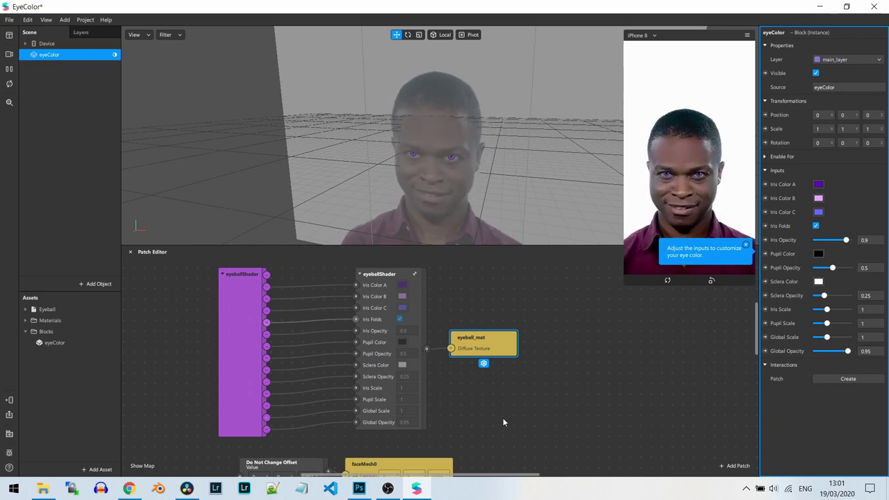
Examine the Do Not Change Offset patch for faceMesh0 and the Face Finder chain driving the left and right eyeball positions and rotations
{"action": "left_click_drag", "start_coordinate": [503, 417], "coordinate": [547, 308]}
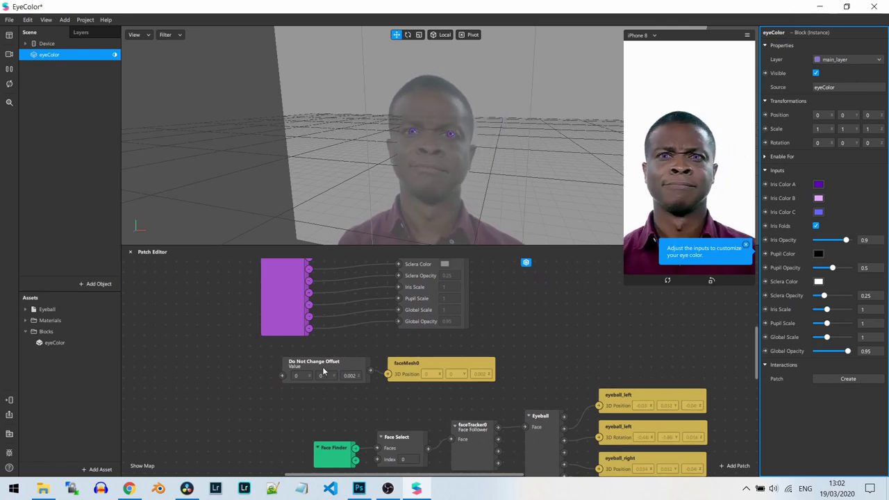
{"action": "scroll", "coordinate": [514, 327], "scroll_direction": "down", "scroll_amount": 3}
{"action": "scroll", "coordinate": [500, 289], "scroll_direction": "right", "scroll_amount": 3}
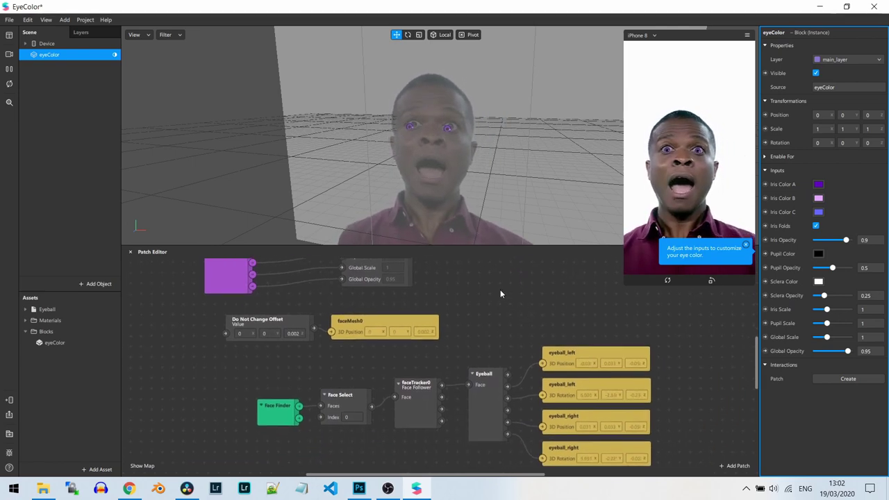
{"action": "scroll", "coordinate": [493, 300], "scroll_direction": "down", "scroll_amount": 1}
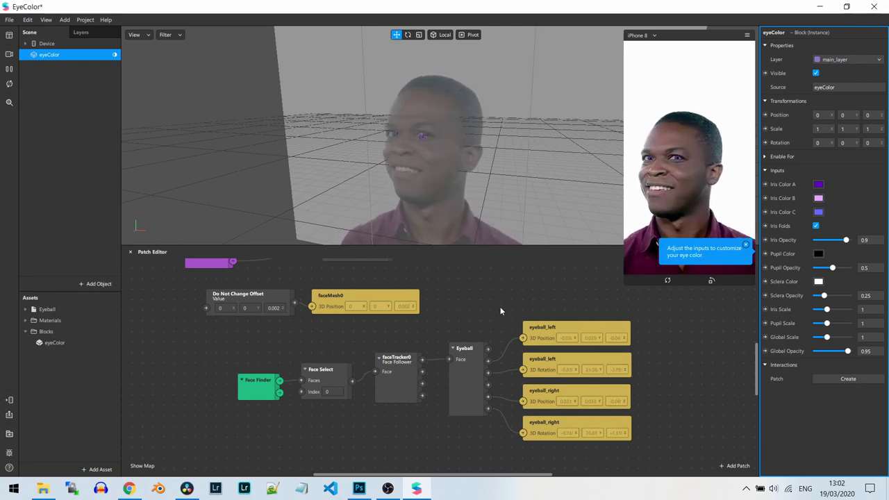
{"action": "scroll", "coordinate": [500, 306], "scroll_direction": "up", "scroll_amount": 5}
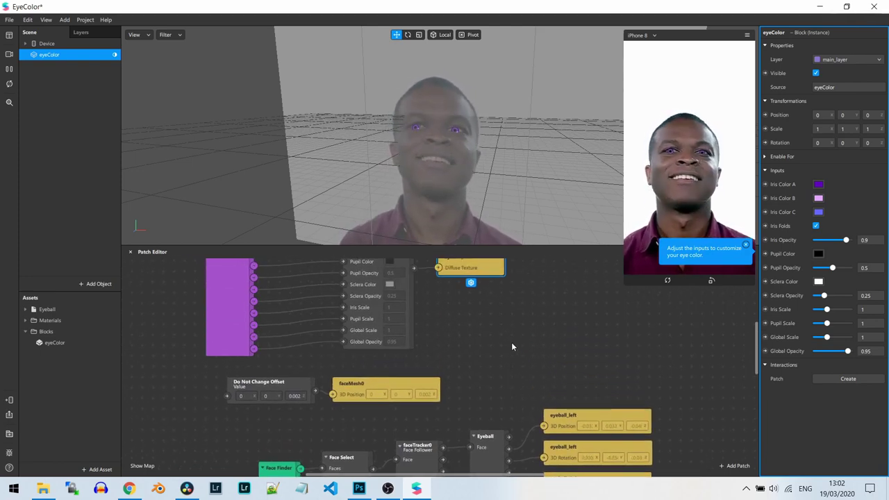
{"action": "scroll", "coordinate": [512, 345], "scroll_direction": "up", "scroll_amount": 5}
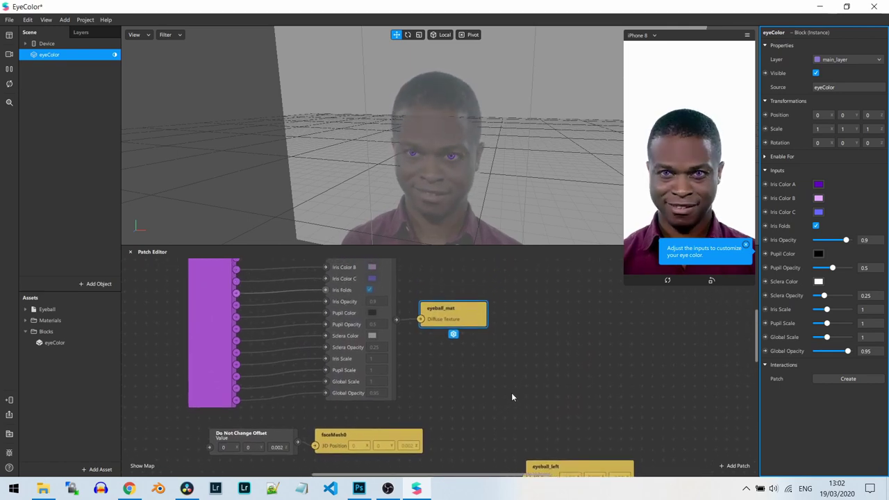
{"action": "scroll", "coordinate": [511, 397], "scroll_direction": "down", "scroll_amount": 1}
Inspect the Eyeball 3D object in the assets and look at the eyes up close in the viewport
{"action": "left_click", "coordinate": [25, 309]}
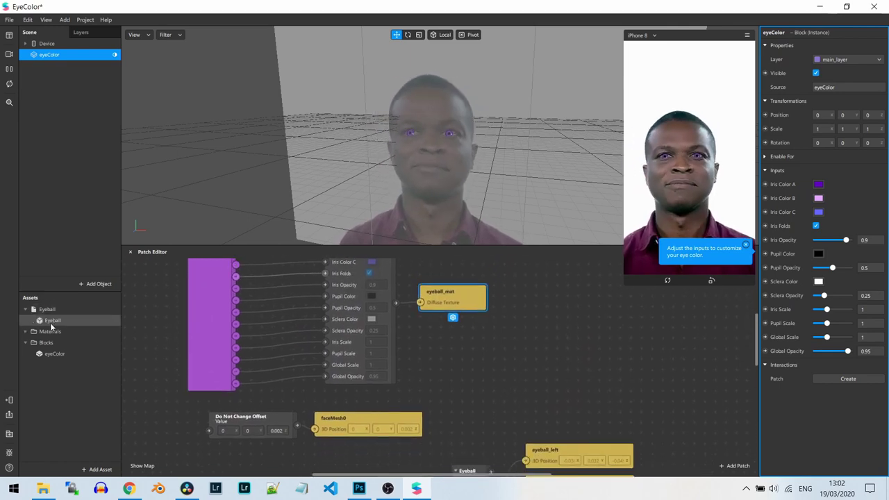
{"action": "left_click", "coordinate": [51, 322]}
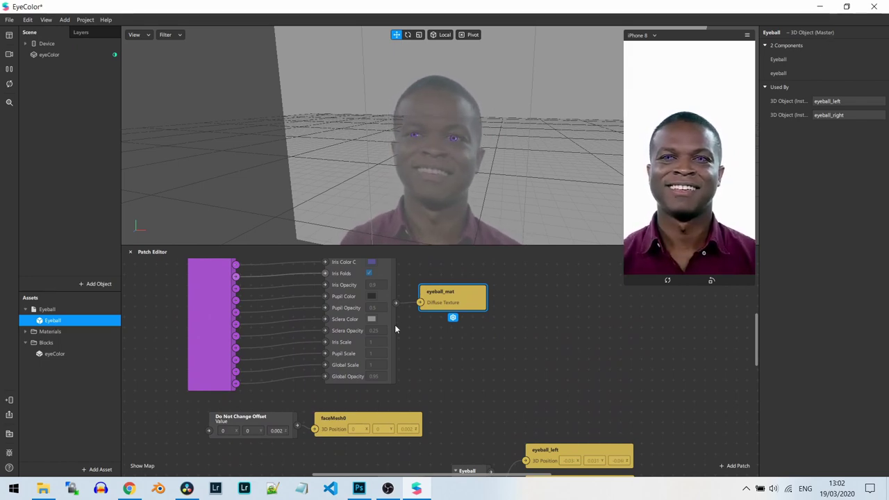
{"action": "scroll", "coordinate": [410, 281], "scroll_direction": "up", "scroll_amount": 2}
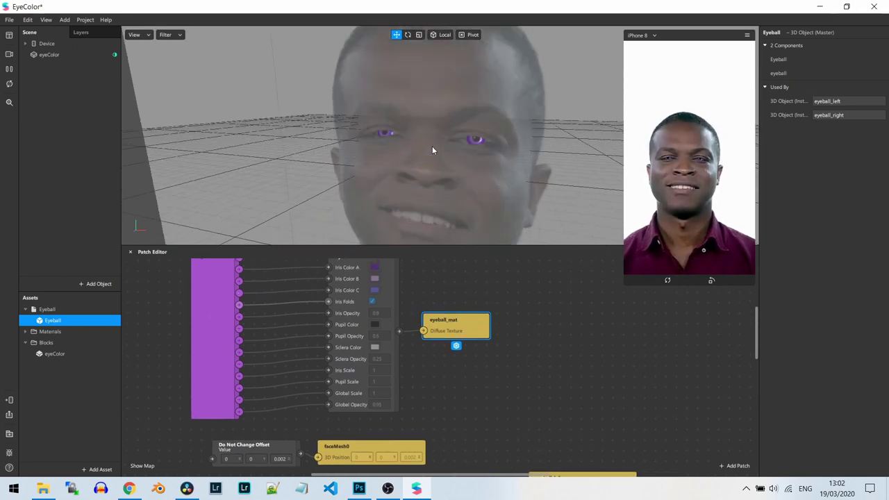
Expand the Materials folder and inspect the occluder_mat, eyeball_mat and face_retouch materials
{"action": "left_click", "coordinate": [25, 331]}
{"action": "left_click", "coordinate": [83, 342]}
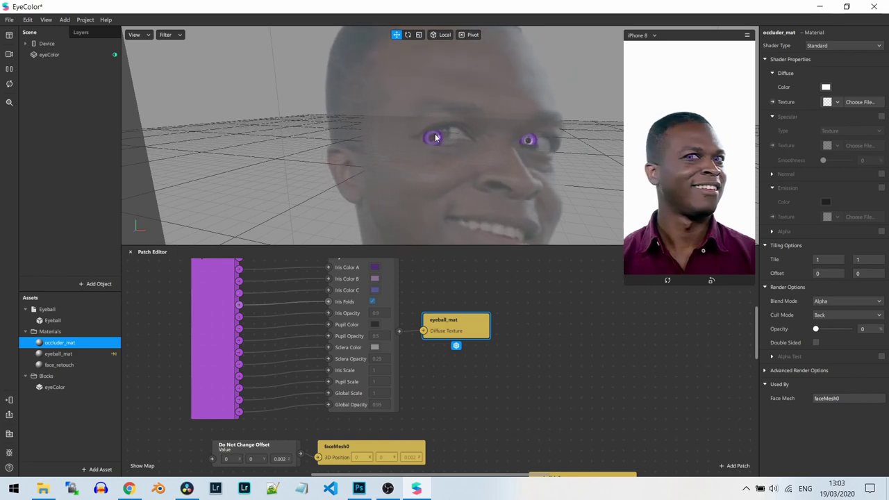
{"action": "left_click", "coordinate": [66, 354]}
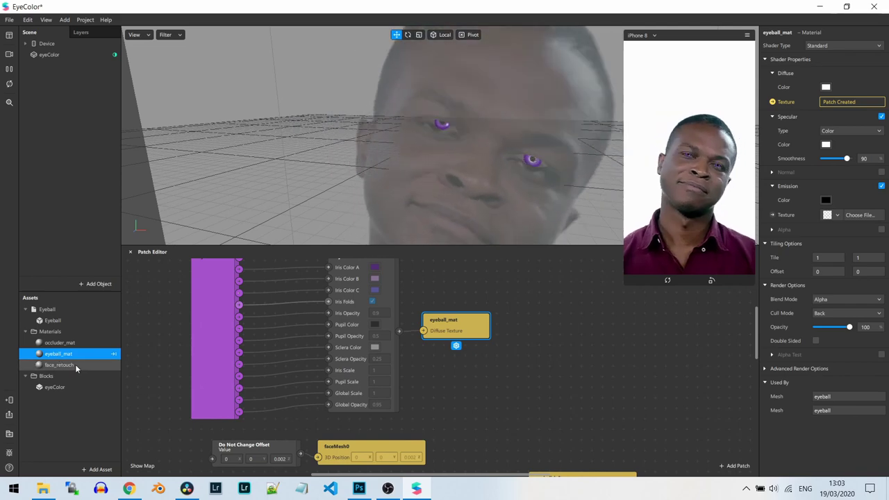
{"action": "left_click", "coordinate": [75, 365]}
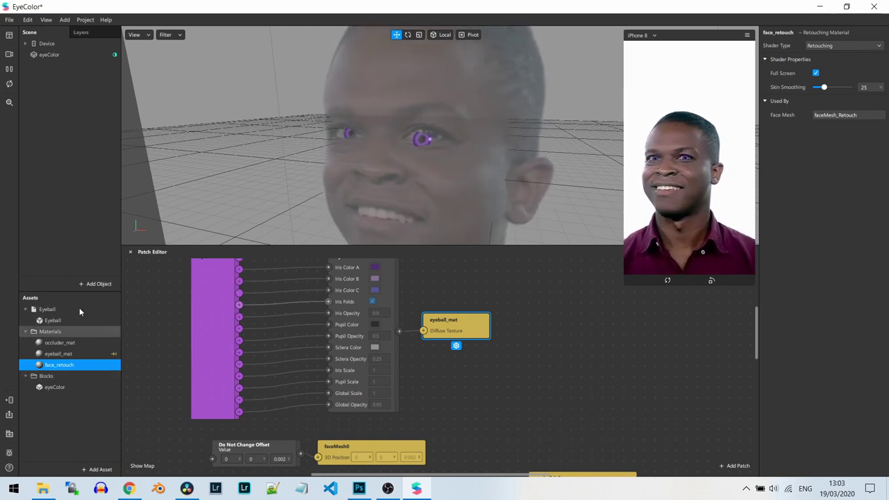
Pause the preview video and examine the Iris Color A connection feeding the eyeballShader patch
{"action": "scroll", "coordinate": [572, 334], "scroll_direction": "up", "scroll_amount": 3}
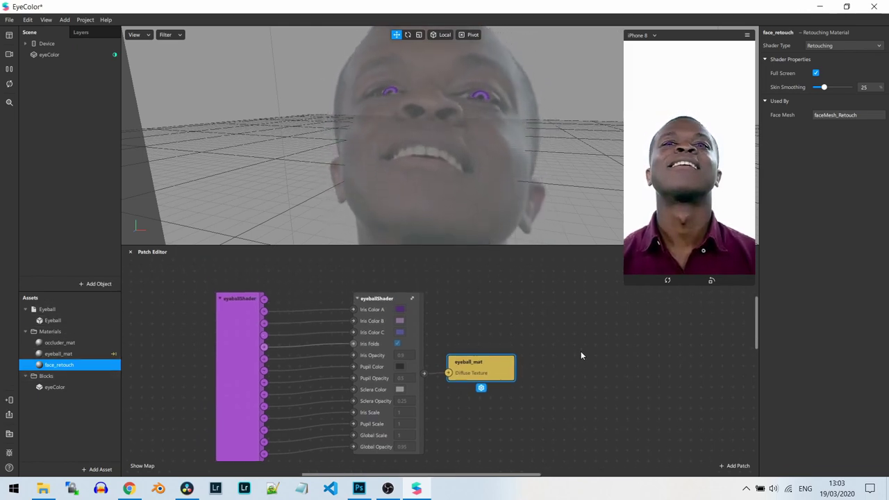
{"action": "scroll", "coordinate": [577, 350], "scroll_direction": "down", "scroll_amount": 3}
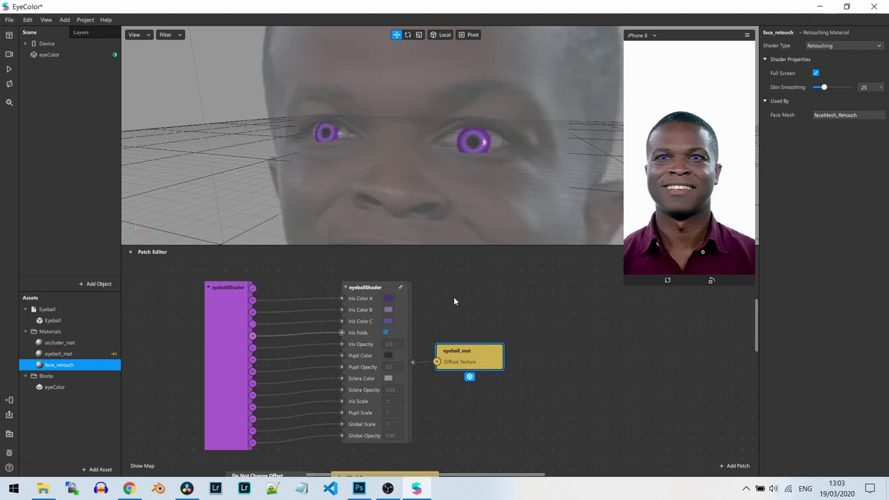
{"action": "left_click", "coordinate": [305, 298]}
{"action": "scroll", "coordinate": [305, 297], "scroll_direction": "up", "scroll_amount": 1}
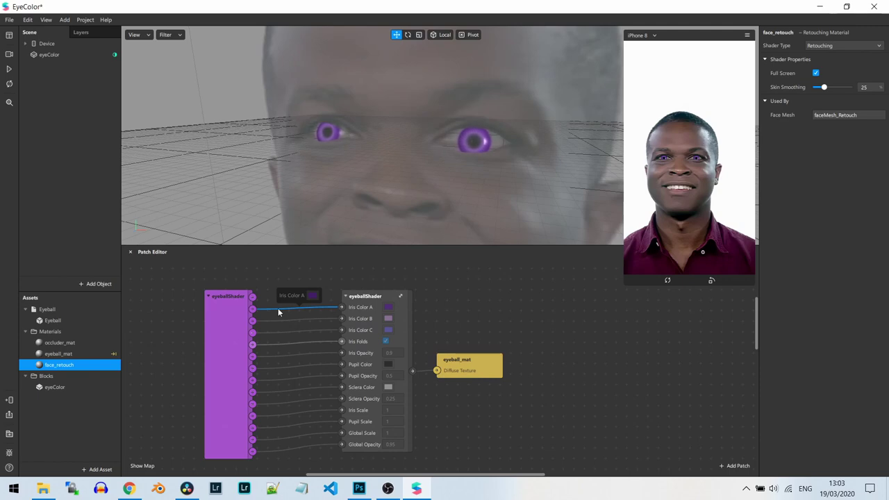
Delete the Iris Color A connection feeding the eyeballShader patch and enlarge the patch editing area
{"action": "left_click", "coordinate": [278, 308]}
{"action": "key", "text": "Delete"}
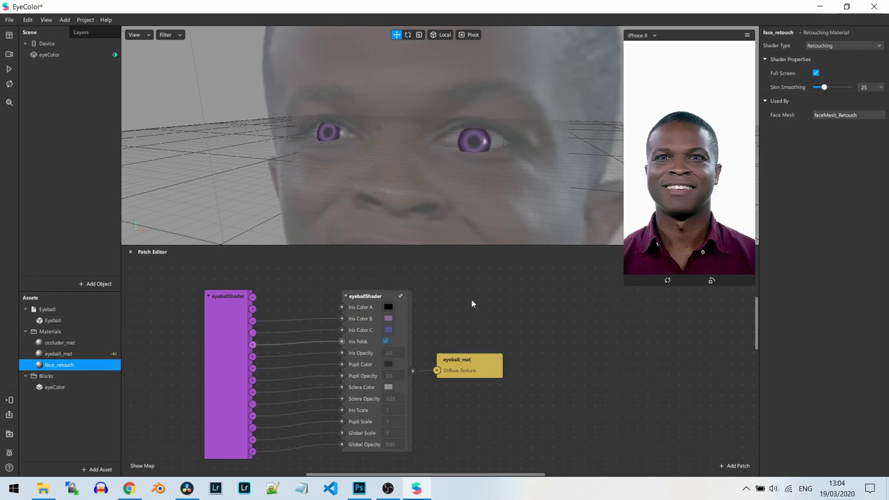
{"action": "left_click_drag", "start_coordinate": [456, 245], "coordinate": [452, 221]}
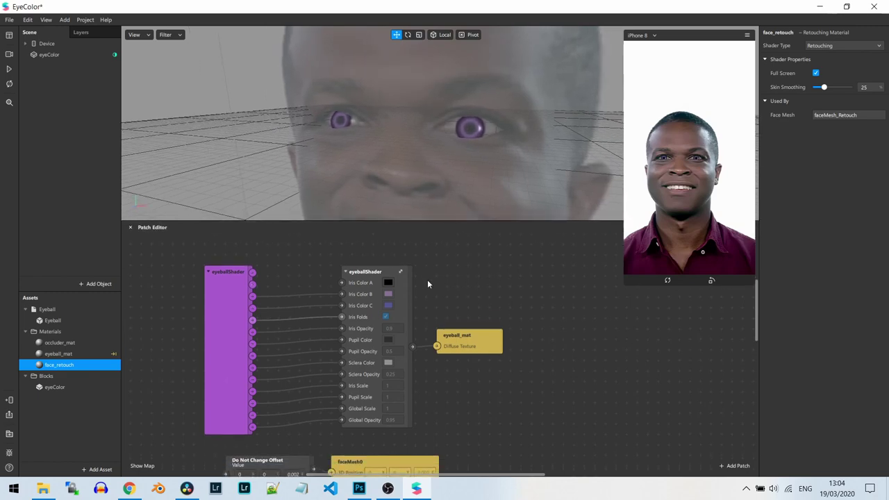
Add a Value patch to the empty area beside eyeballShader and set its type to Color
{"action": "double_click", "coordinate": [475, 283]}
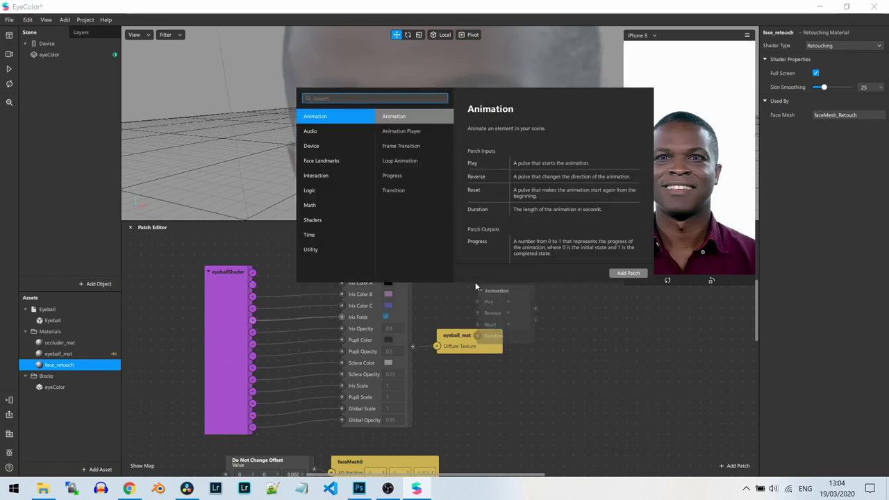
{"action": "type", "text": "va"}
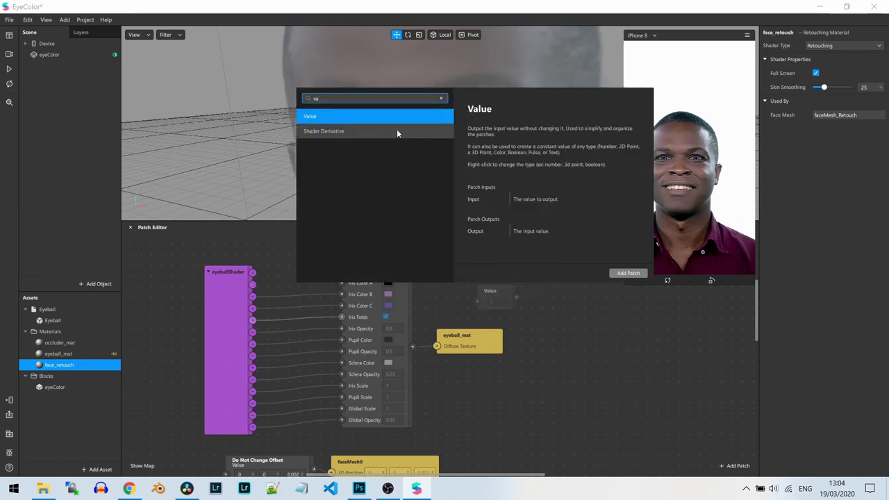
{"action": "double_click", "coordinate": [362, 116]}
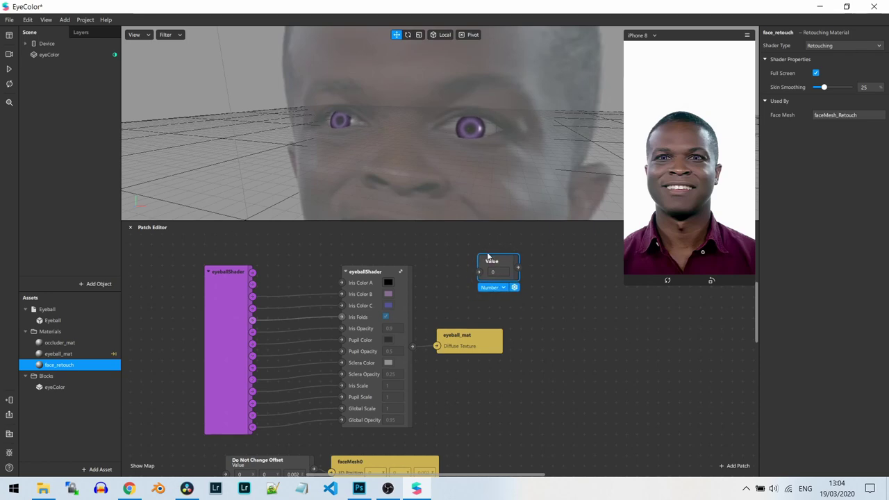
{"action": "left_click_drag", "start_coordinate": [489, 261], "coordinate": [501, 261]}
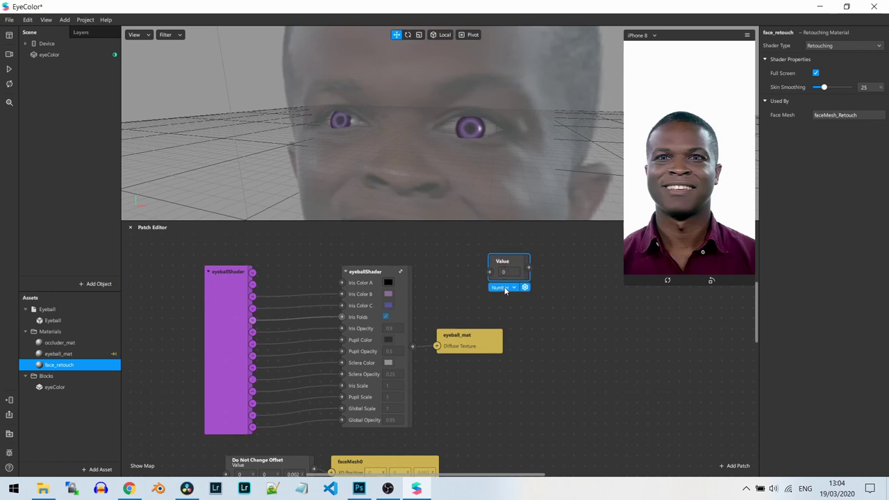
{"action": "left_click", "coordinate": [505, 288]}
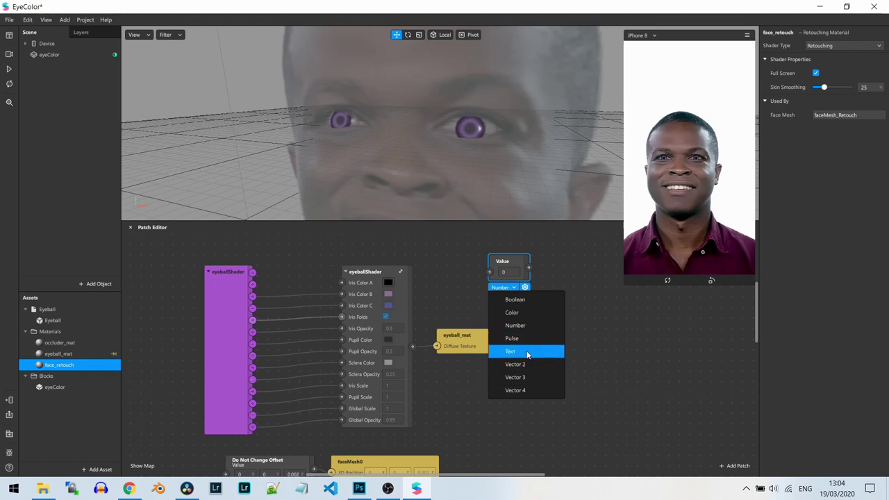
{"action": "left_click", "coordinate": [526, 314]}
{"action": "left_click_drag", "start_coordinate": [500, 265], "coordinate": [541, 270]}
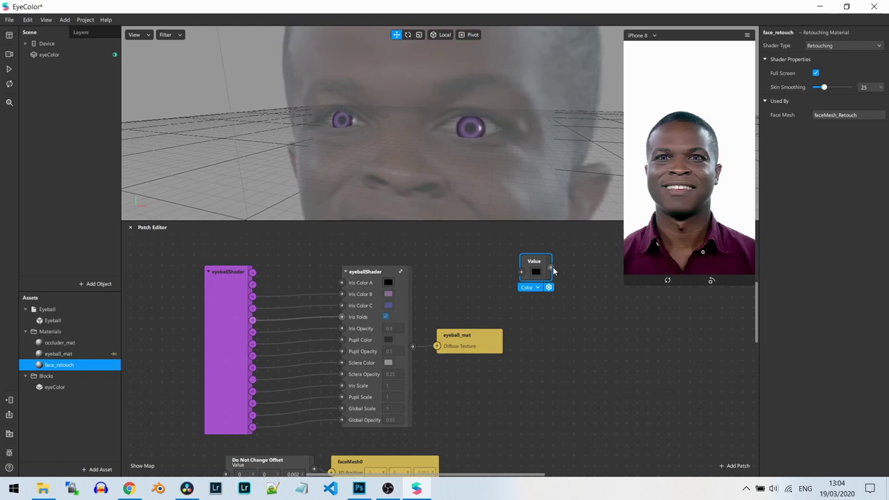
Add a second Value patch below the color one and set its type to Vector 4
{"action": "double_click", "coordinate": [535, 324]}
{"action": "type", "text": "va"}
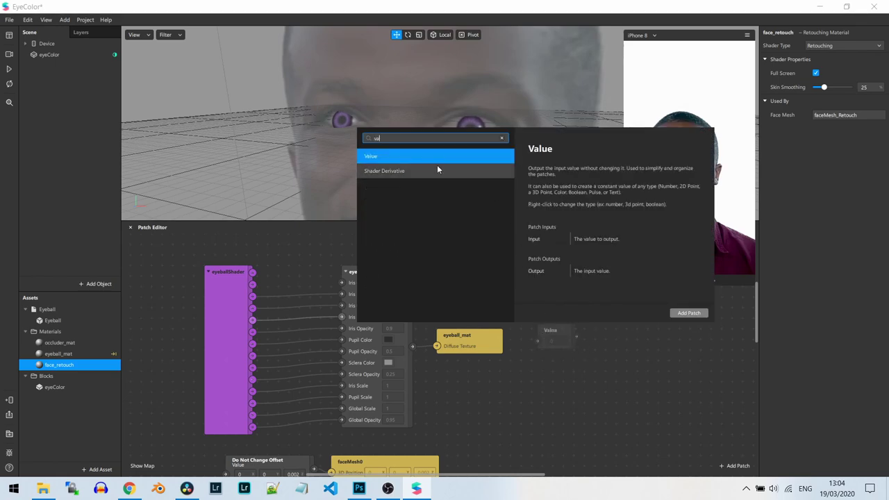
{"action": "double_click", "coordinate": [411, 156]}
{"action": "left_click", "coordinate": [560, 339]}
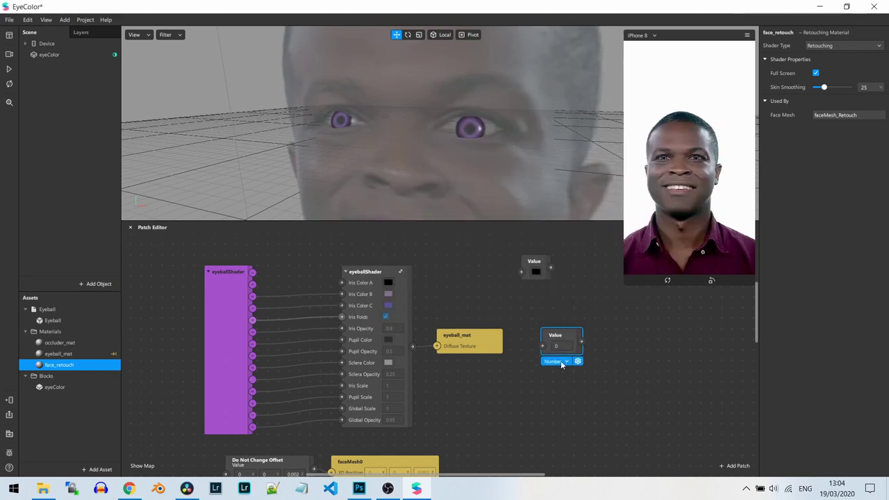
{"action": "left_click", "coordinate": [559, 361]}
{"action": "left_click", "coordinate": [584, 464]}
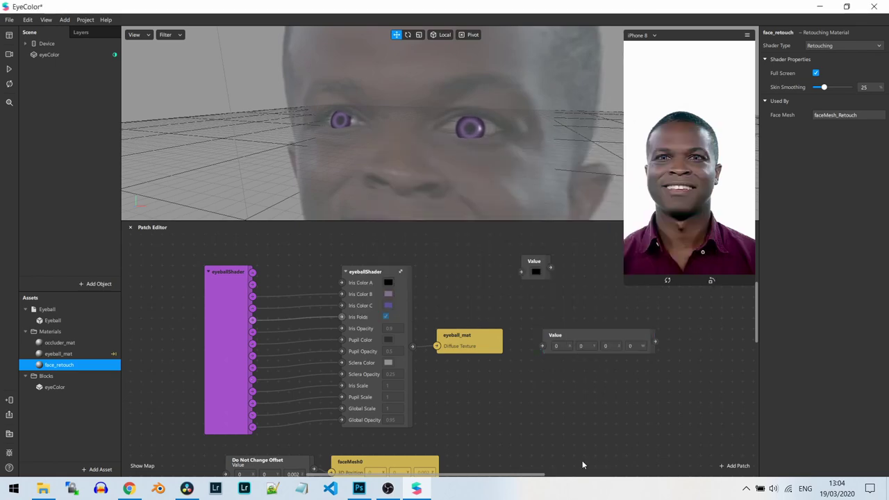
Place the Vector 4 Value patch before the color Value patch and connect its output to the color input
{"action": "left_click_drag", "start_coordinate": [571, 340], "coordinate": [497, 287]}
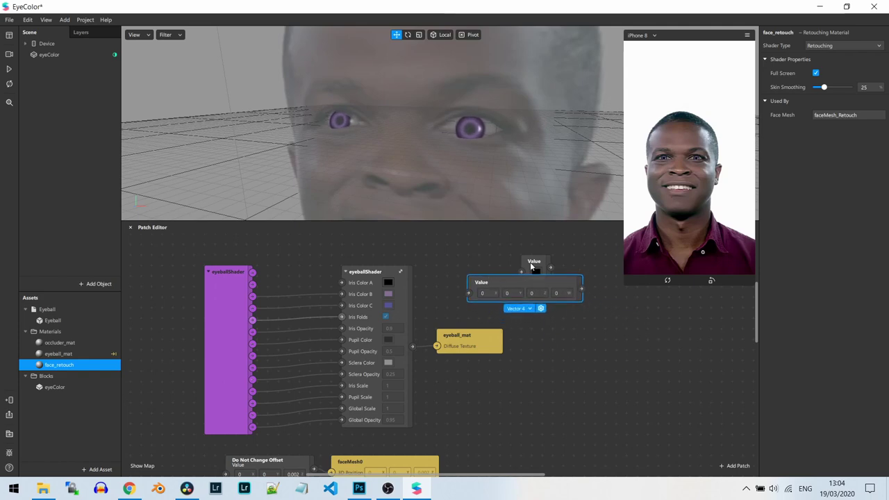
{"action": "left_click_drag", "start_coordinate": [530, 261], "coordinate": [632, 305]}
{"action": "left_click_drag", "start_coordinate": [581, 289], "coordinate": [603, 308]}
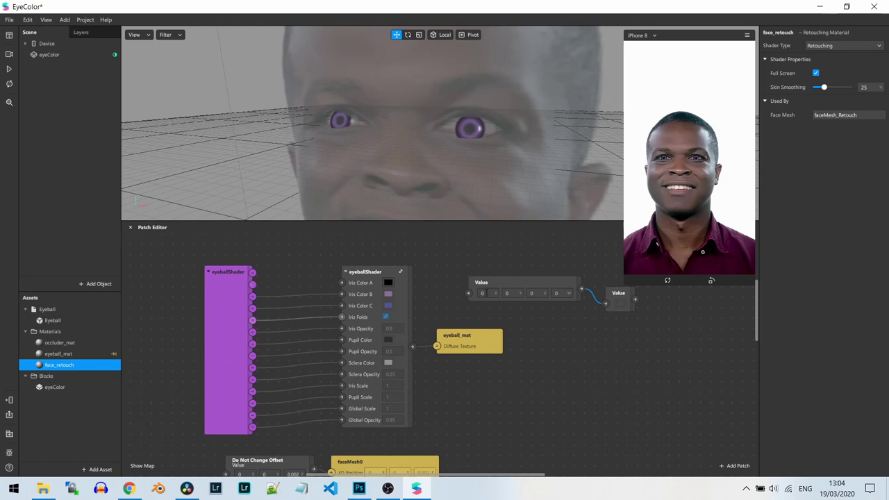
Set the Vector 4 Value patch to 0.2, 0.5, 1 and 1
{"action": "left_click", "coordinate": [483, 293]}
{"action": "type", "text": "0.2"}
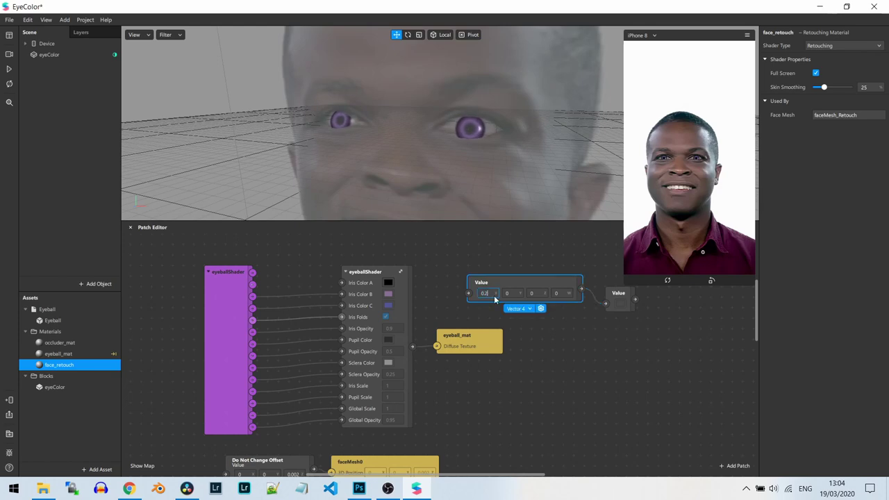
{"action": "key", "text": "Tab"}
{"action": "type", "text": "0.5"}
{"action": "key", "text": "Return"}
{"action": "key", "text": "Tab"}
{"action": "type", "text": "1"}
{"action": "key", "text": "Return"}
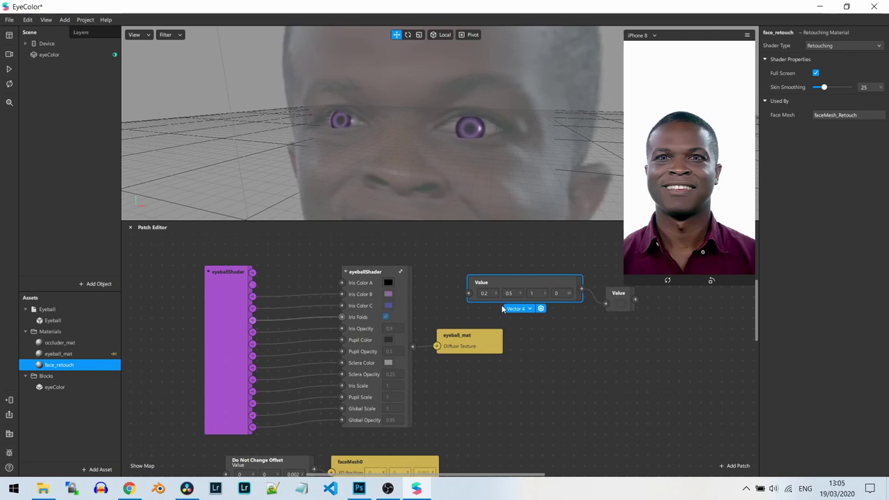
{"action": "left_click", "coordinate": [560, 293]}
{"action": "type", "text": "1"}
{"action": "key", "text": "Return"}
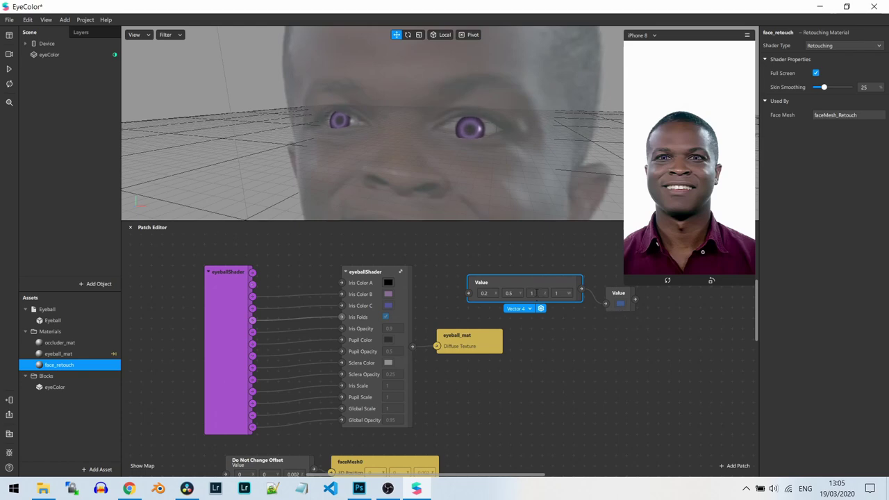
Set the third component of the Vector 4 Value patch to 0.3
{"action": "left_click", "coordinate": [539, 291]}
{"action": "type", "text": "0."}
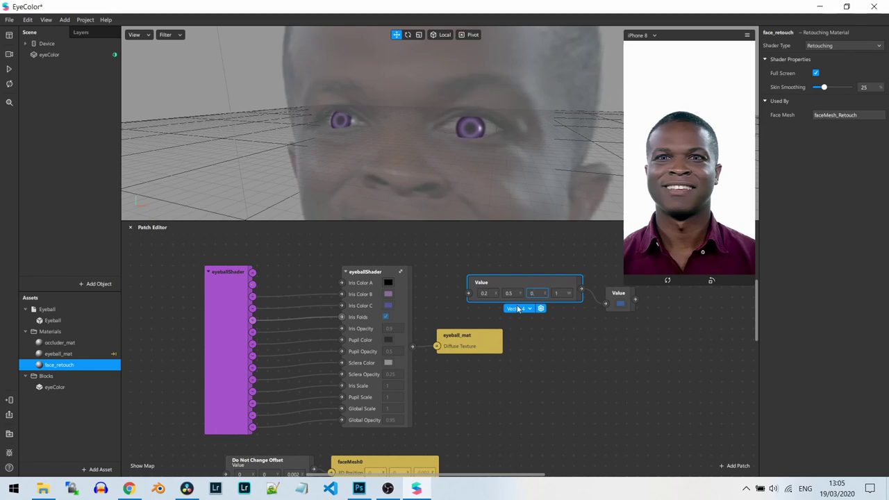
{"action": "type", "text": "3"}
{"action": "key", "text": "Return"}
Try 0 and 0.5 as the fourth component of the Vector 4 Value patch and restore it to 1
{"action": "left_click", "coordinate": [557, 293]}
{"action": "type", "text": "0"}
{"action": "key", "text": "Return"}
{"action": "left_click", "coordinate": [571, 293]}
{"action": "type", "text": "0.5"}
{"action": "key", "text": "Return"}
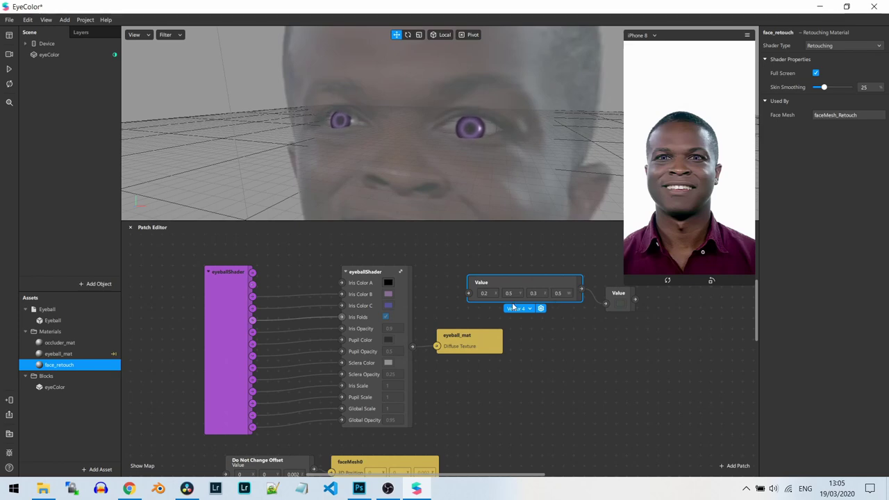
{"action": "left_click", "coordinate": [564, 293]}
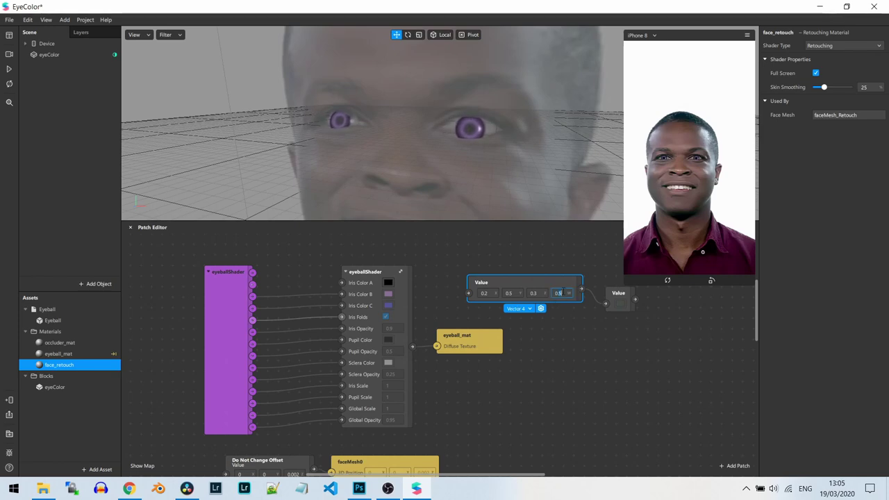
{"action": "type", "text": "1"}
{"action": "key", "text": "Return"}
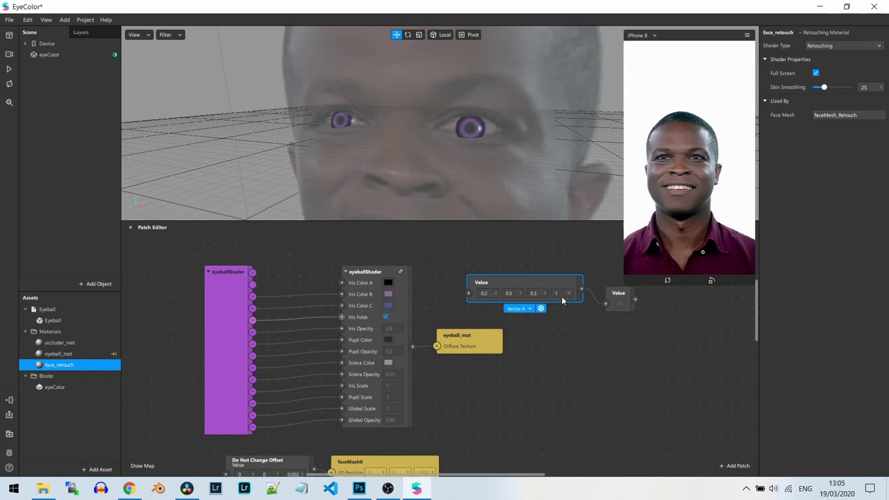
Rearrange the eyeballShader, eyeball_mat, Do Not Change Offset and faceMesh0 patches to make room for the Value patches
{"action": "left_click_drag", "start_coordinate": [553, 280], "coordinate": [542, 269]}
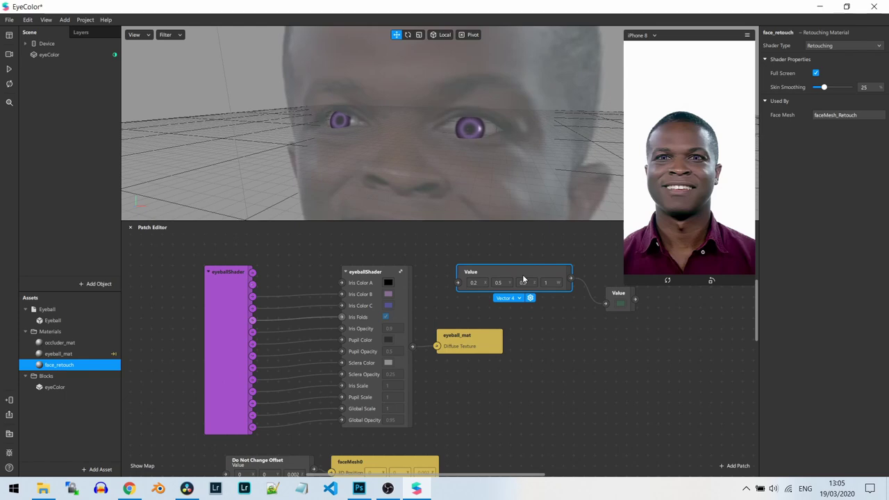
{"action": "left_click_drag", "start_coordinate": [532, 278], "coordinate": [520, 295]}
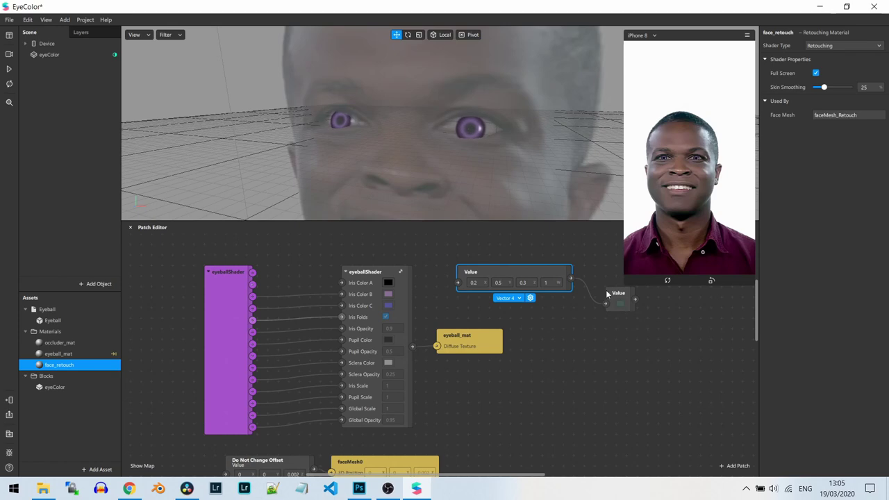
{"action": "left_click", "coordinate": [624, 306]}
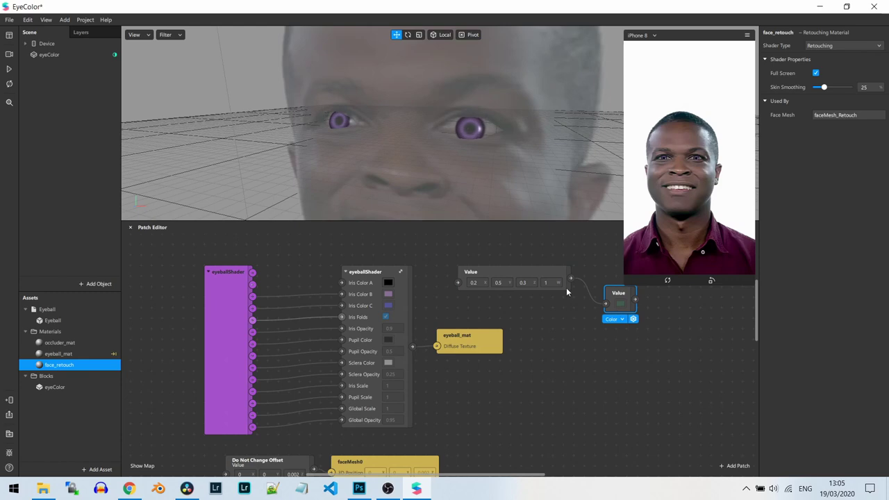
{"action": "left_click_drag", "start_coordinate": [389, 278], "coordinate": [408, 329]}
{"action": "left_click_drag", "start_coordinate": [503, 342], "coordinate": [578, 340]}
{"action": "left_click_drag", "start_coordinate": [429, 325], "coordinate": [470, 303]}
{"action": "left_click_drag", "start_coordinate": [284, 465], "coordinate": [252, 465]}
{"action": "left_click_drag", "start_coordinate": [350, 464], "coordinate": [341, 464]}
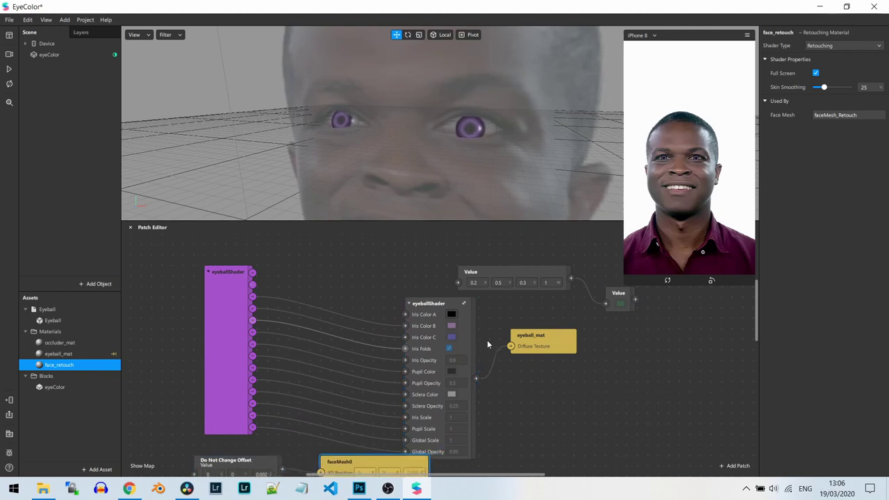
Move the Value patches above eyeballShader and connect the color Value output to Iris Color A, enlarging the device preview
{"action": "left_click_drag", "start_coordinate": [522, 274], "coordinate": [405, 250]}
{"action": "left_click_drag", "start_coordinate": [630, 294], "coordinate": [405, 313]}
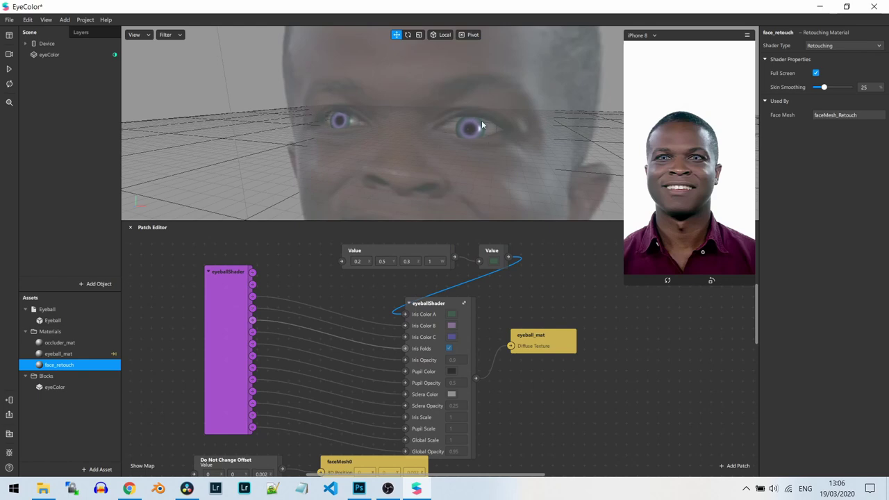
{"action": "scroll", "coordinate": [481, 120], "scroll_direction": "up", "scroll_amount": 3}
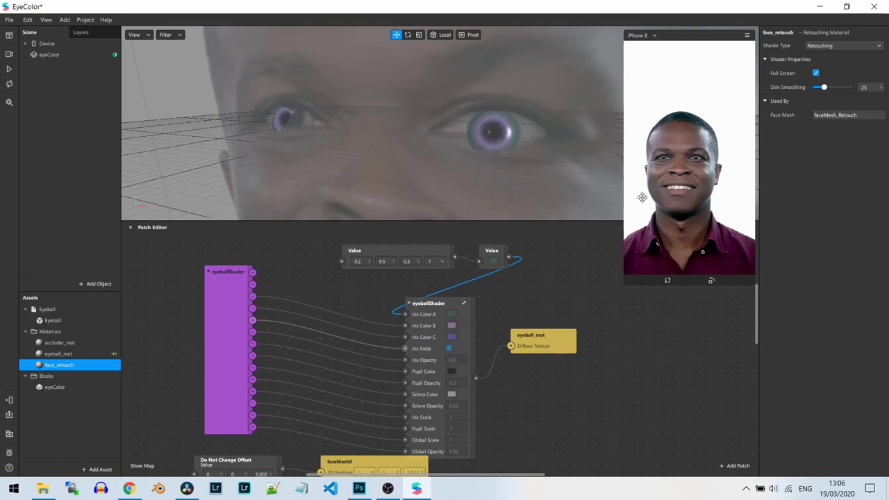
{"action": "left_click_drag", "start_coordinate": [628, 292], "coordinate": [626, 341]}
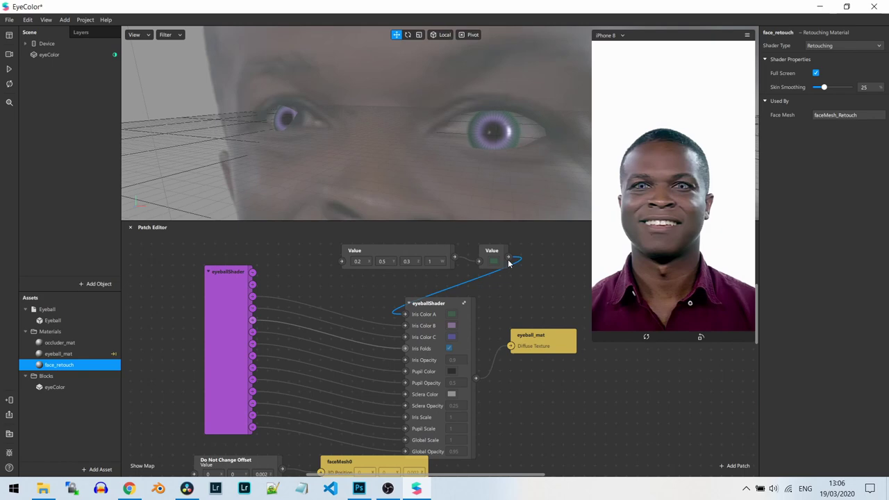
Connect the color Value output to the Iris Color B and Iris Color C inputs of eyeballShader
{"action": "left_click", "coordinate": [405, 318]}
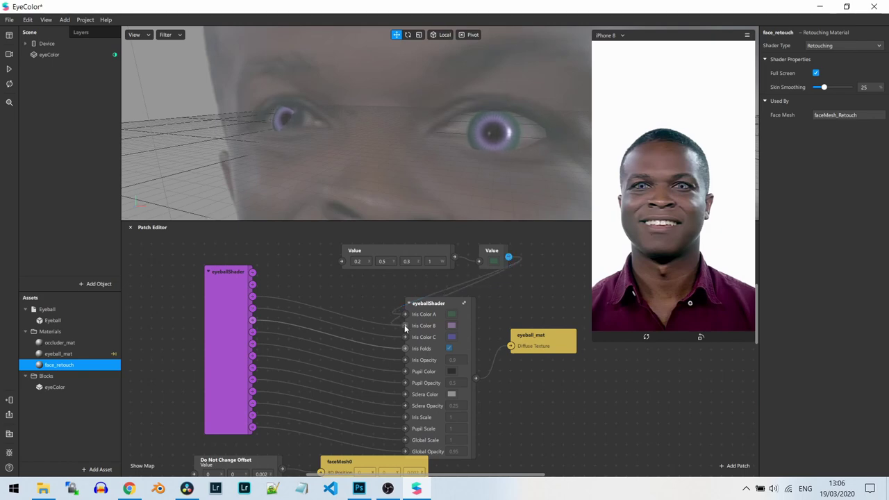
{"action": "left_click", "coordinate": [404, 324]}
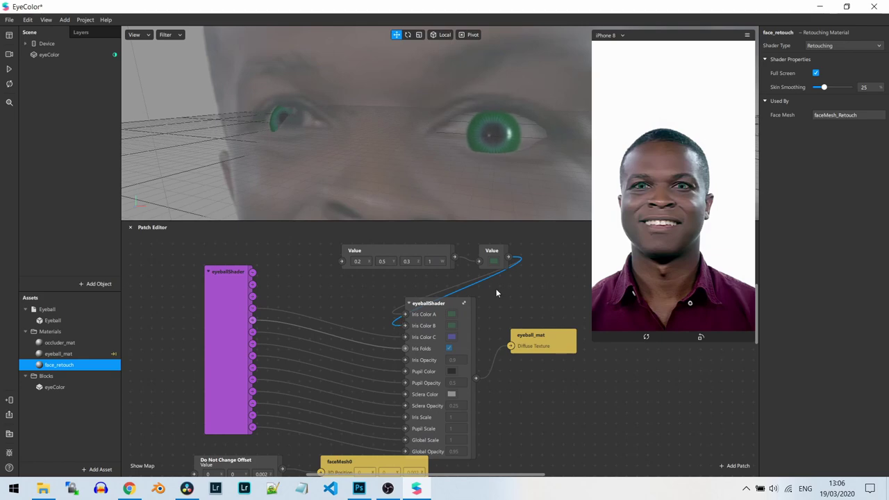
{"action": "left_click", "coordinate": [509, 257]}
{"action": "left_click", "coordinate": [405, 338]}
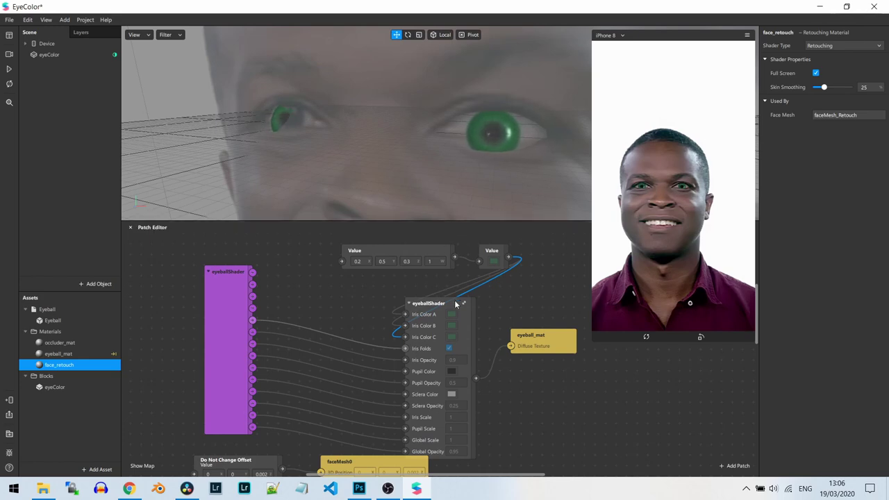
Try 0.5 as the fourth component of the Vector 4 Value patch and set it back to 1
{"action": "left_click", "coordinate": [436, 263]}
{"action": "type", "text": "0.5"}
{"action": "key", "text": "Return"}
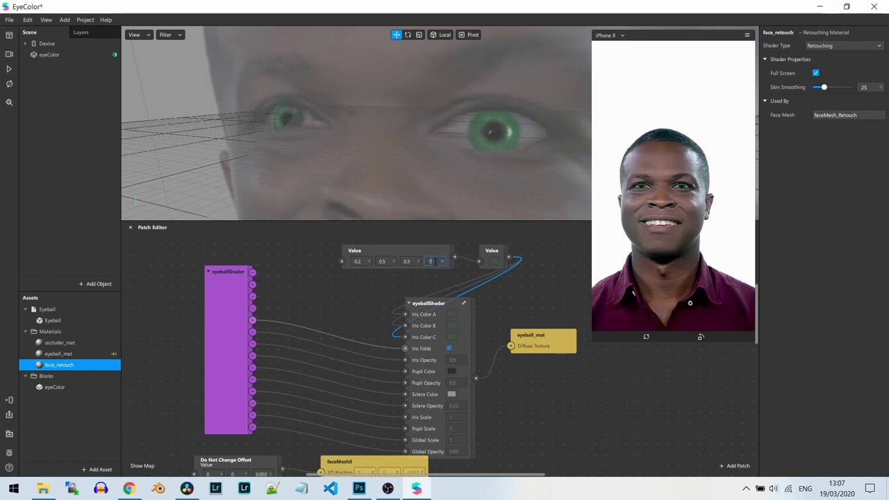
{"action": "left_click", "coordinate": [435, 281]}
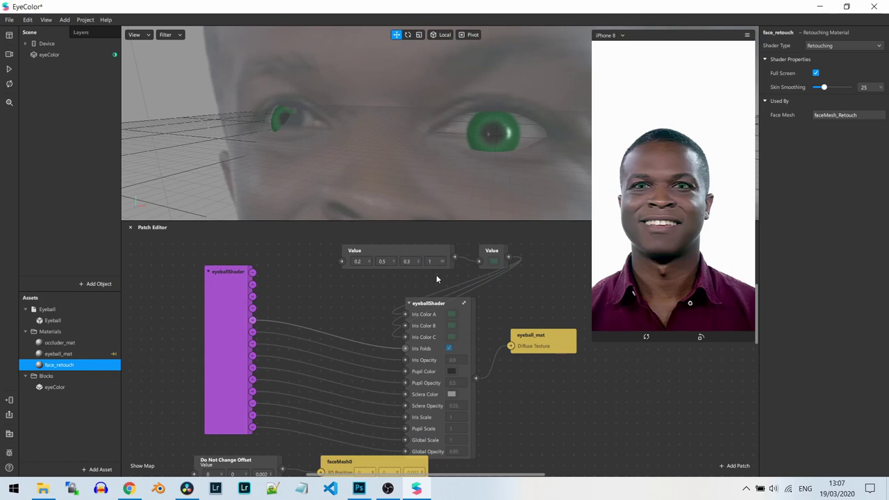
Set the fourth component of the Vector 4 Value patch to 0.6 and check the iris in a temporarily enlarged device preview
{"action": "left_click_drag", "start_coordinate": [428, 257], "coordinate": [417, 257]}
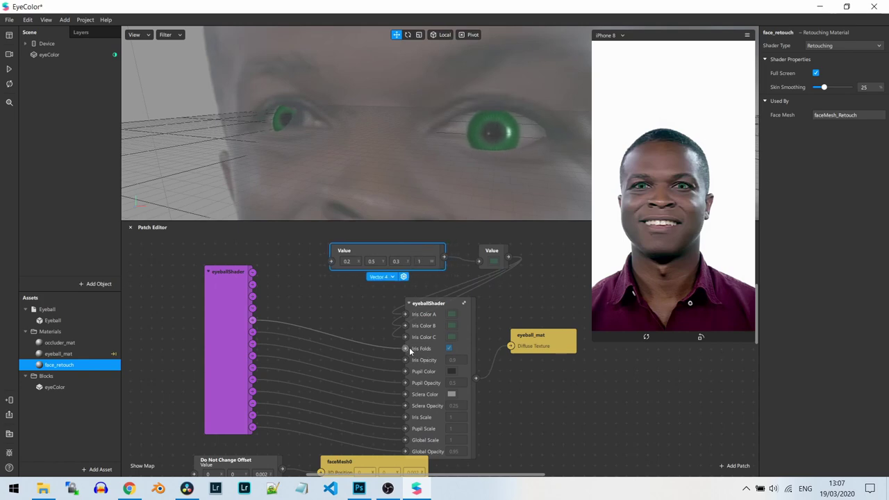
{"action": "left_click", "coordinate": [381, 357]}
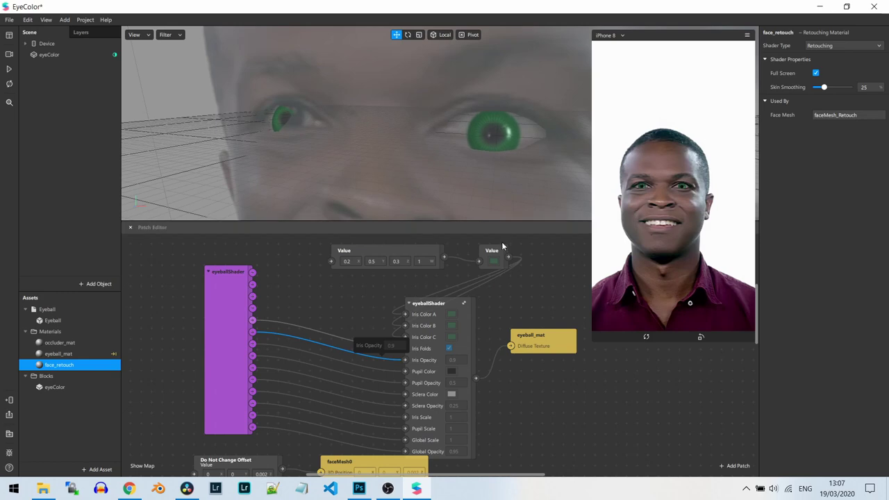
{"action": "left_click", "coordinate": [425, 261]}
{"action": "type", "text": "0.6"}
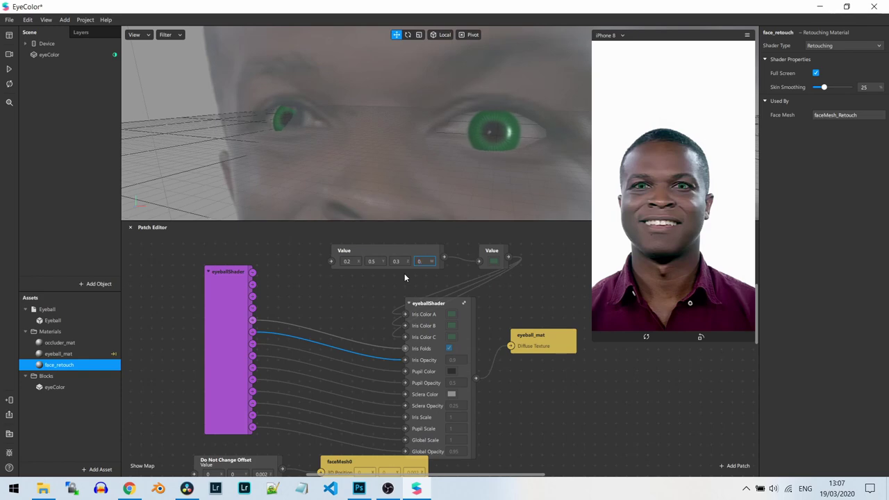
{"action": "key", "text": "Return"}
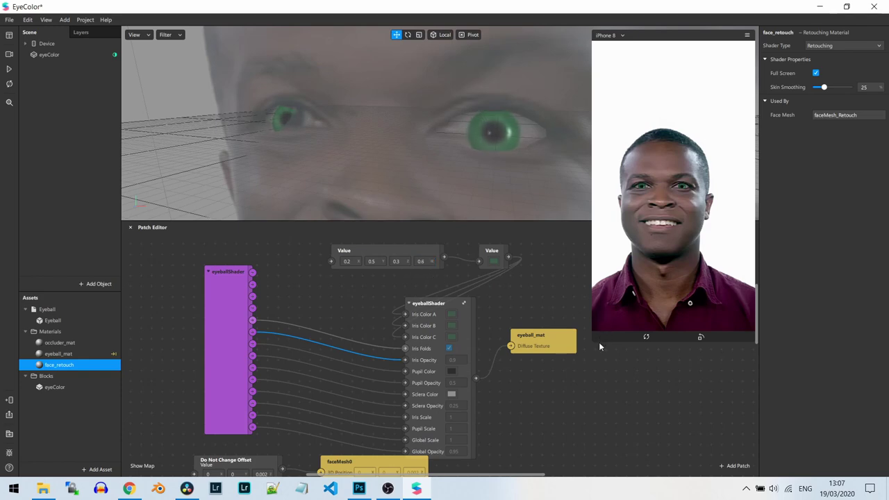
{"action": "left_click_drag", "start_coordinate": [598, 344], "coordinate": [566, 381]}
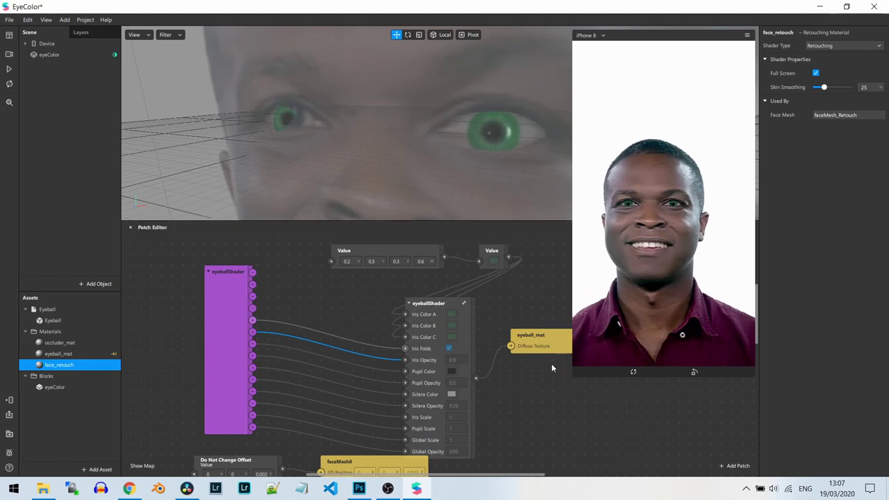
{"action": "left_click_drag", "start_coordinate": [577, 374], "coordinate": [623, 285]}
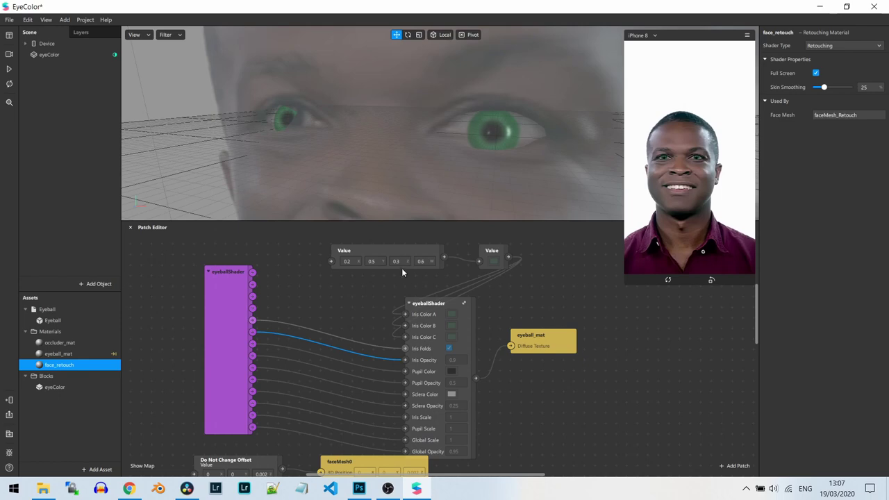
Move both eyeballShader patches and eyeball_mat lower in the graph to clear space beneath the Value patches
{"action": "left_click_drag", "start_coordinate": [417, 308], "coordinate": [427, 371]}
{"action": "left_click_drag", "start_coordinate": [547, 335], "coordinate": [564, 379]}
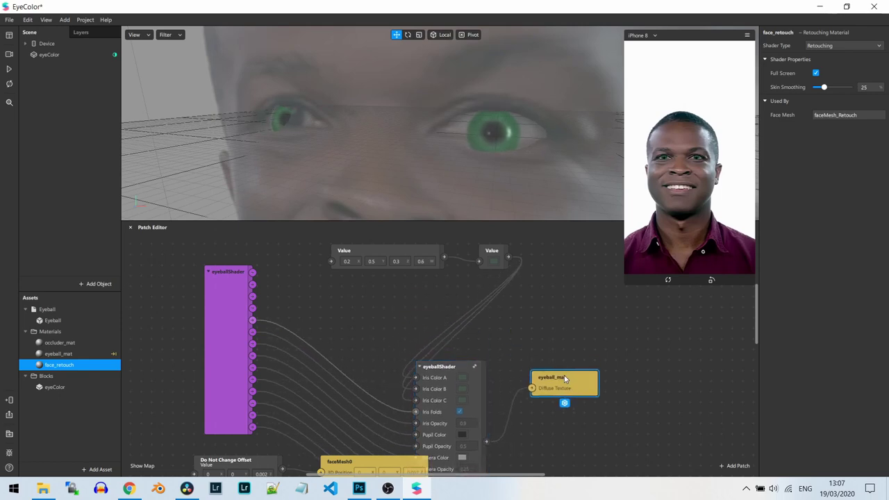
{"action": "left_click_drag", "start_coordinate": [238, 265], "coordinate": [239, 375]}
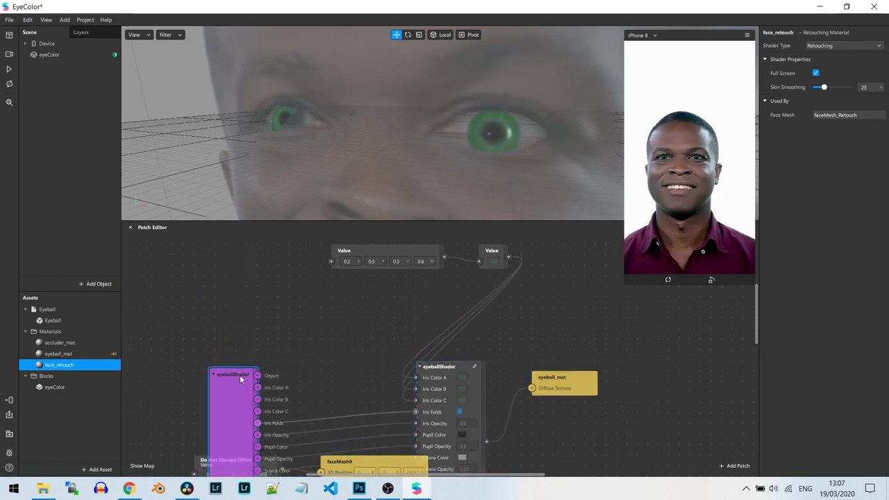
{"action": "left_click", "coordinate": [359, 251]}
{"action": "left_click_drag", "start_coordinate": [359, 254], "coordinate": [362, 254]}
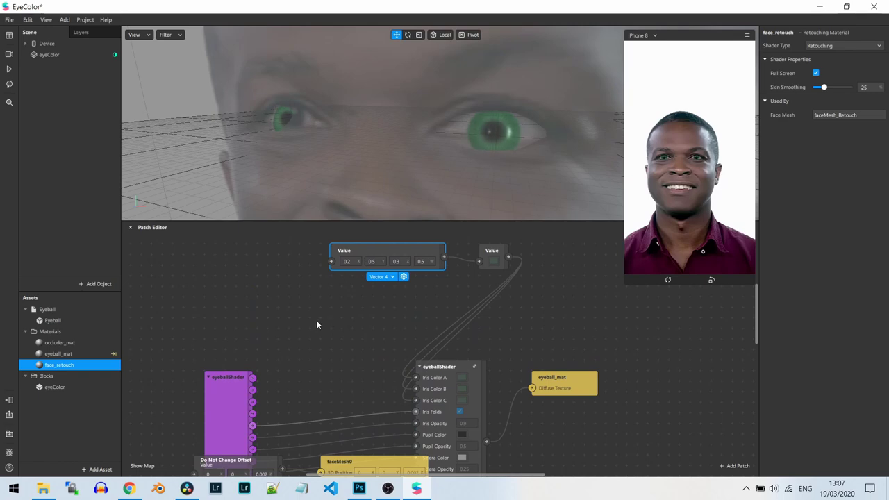
Add a Transition patch in the free space between the Vector 4 Value patch and the purple eyeballShader patch
{"action": "double_click", "coordinate": [248, 298]}
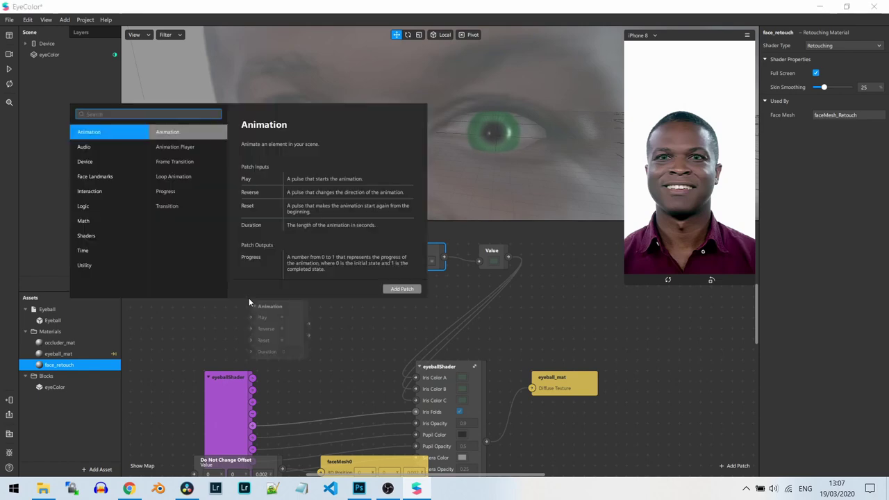
{"action": "type", "text": "tra"}
{"action": "double_click", "coordinate": [150, 146]}
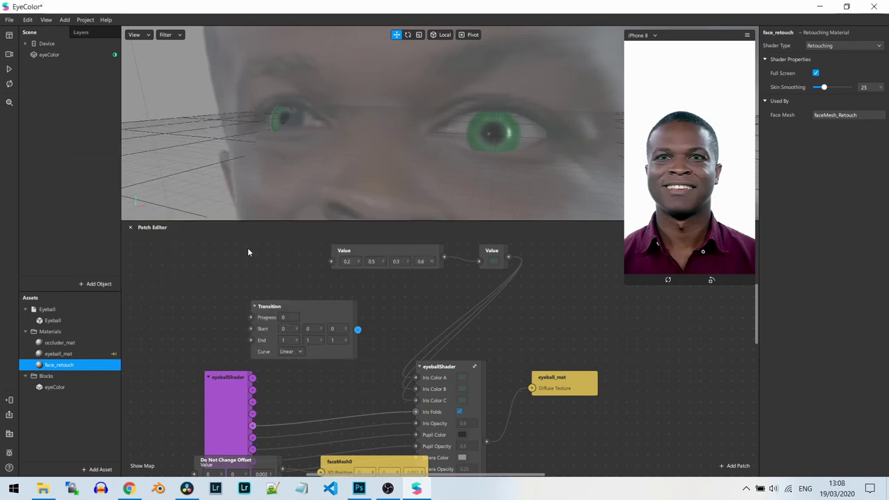
Add a Loop Animation patch, place it to the upper left of the Transition patch and pause the preview video
{"action": "double_click", "coordinate": [391, 304]}
{"action": "type", "text": "loop"}
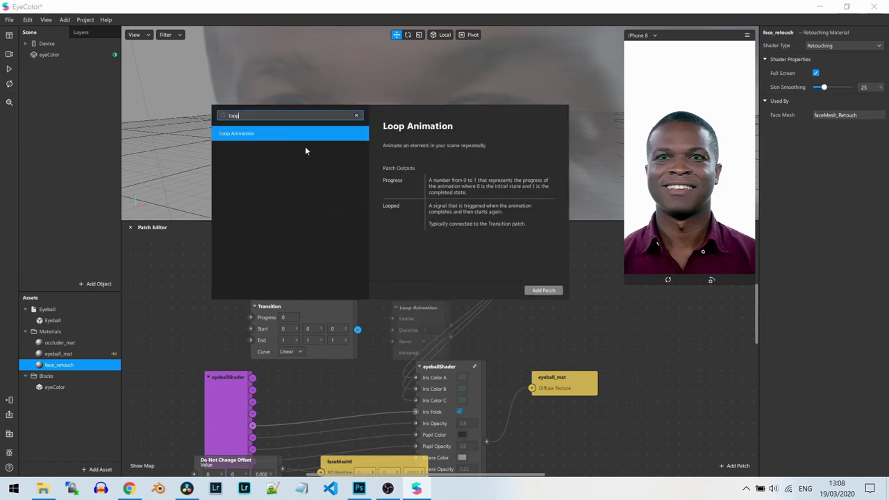
{"action": "double_click", "coordinate": [297, 133]}
{"action": "left_click_drag", "start_coordinate": [357, 329], "coordinate": [184, 265]}
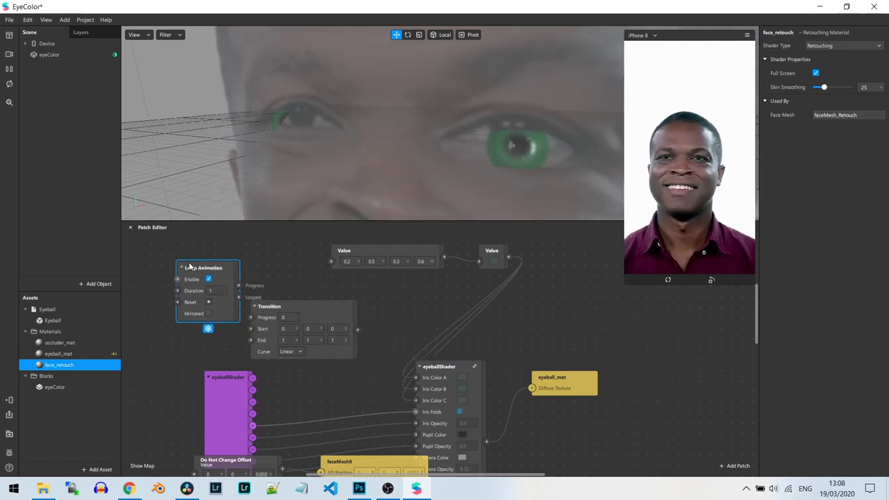
{"action": "left_click", "coordinate": [9, 68]}
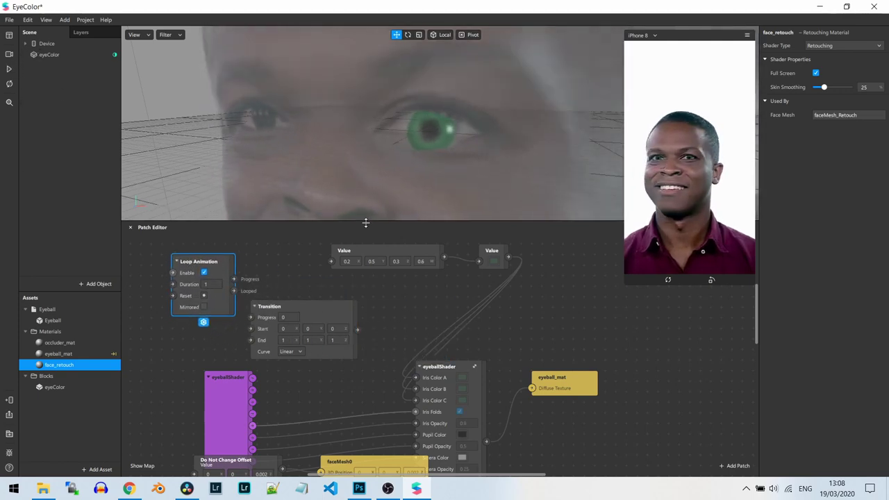
Shift the Vector 4 and color Value patches to the right to make room beside the Loop Animation patch
{"action": "left_click_drag", "start_coordinate": [354, 257], "coordinate": [386, 278]}
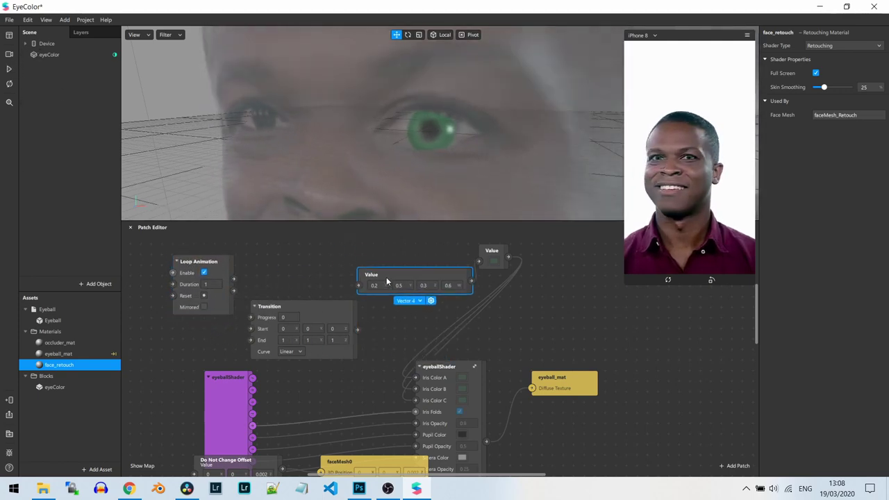
{"action": "left_click_drag", "start_coordinate": [491, 251], "coordinate": [544, 251]}
{"action": "left_click_drag", "start_coordinate": [451, 272], "coordinate": [472, 261]}
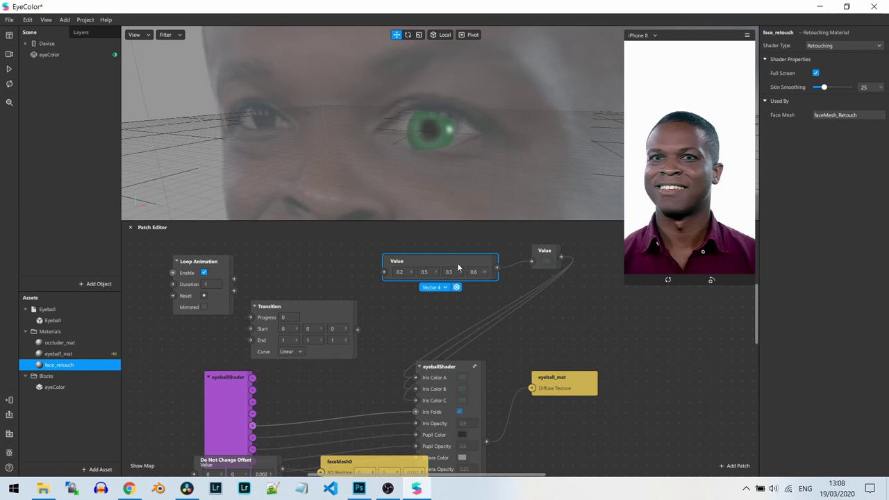
{"action": "left_click_drag", "start_coordinate": [532, 259], "coordinate": [532, 261]}
{"action": "left_click", "coordinate": [546, 258]}
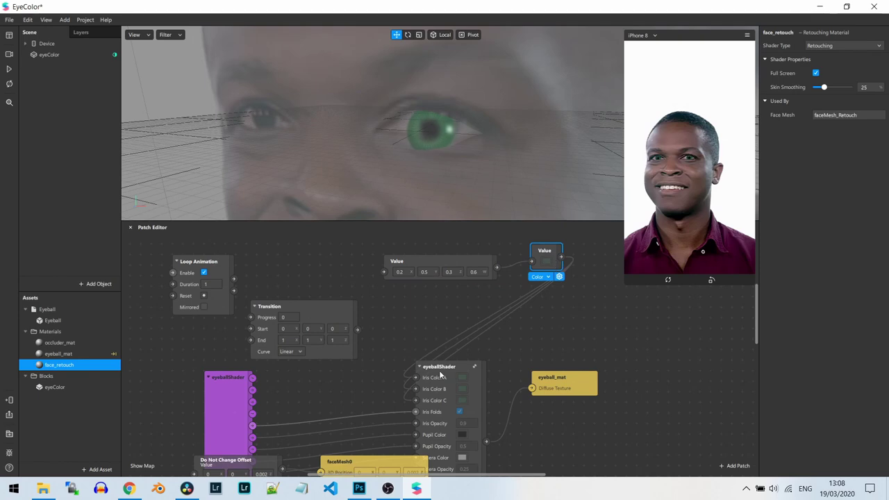
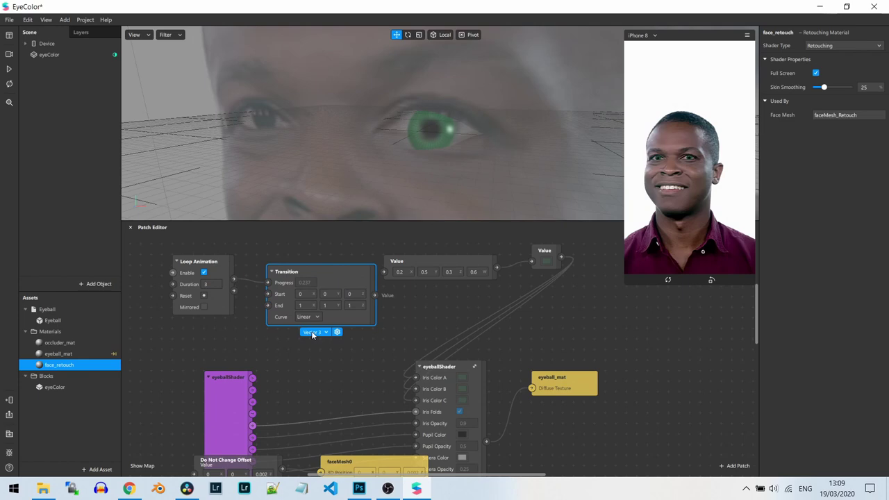
Change the Transition patch's type to Vector 4 and move the two Value patches further right, clear of it
{"action": "left_click", "coordinate": [312, 332]}
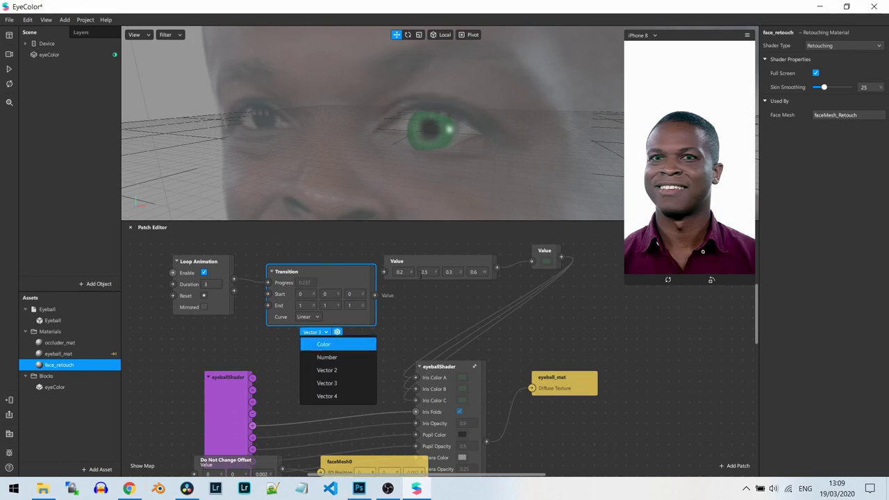
{"action": "left_click", "coordinate": [325, 396]}
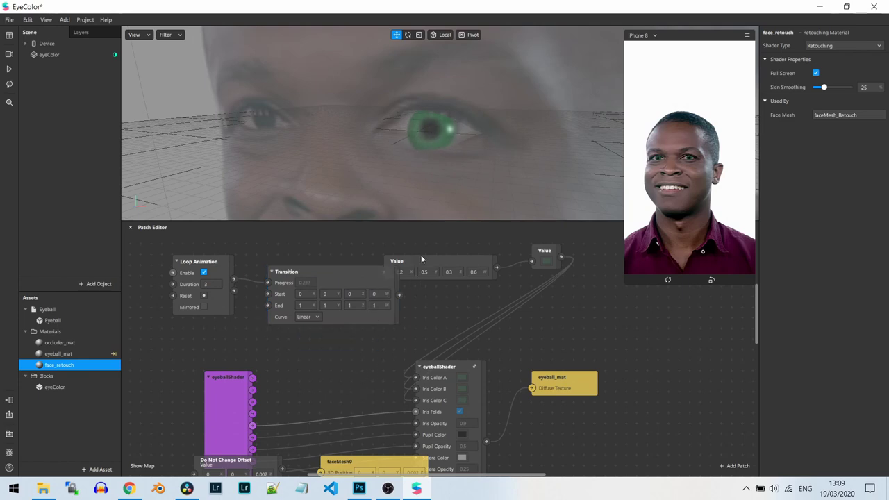
{"action": "left_click_drag", "start_coordinate": [421, 258], "coordinate": [458, 306]}
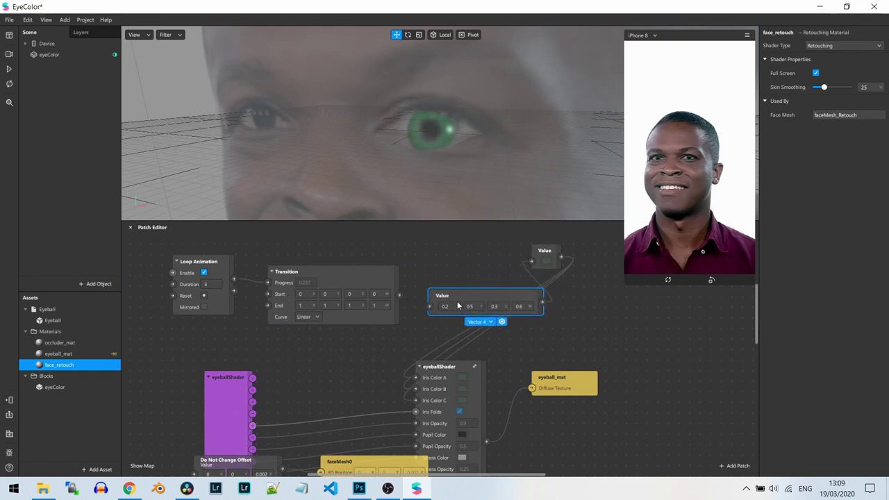
{"action": "left_click_drag", "start_coordinate": [545, 257], "coordinate": [597, 289]}
{"action": "left_click_drag", "start_coordinate": [488, 298], "coordinate": [486, 283]}
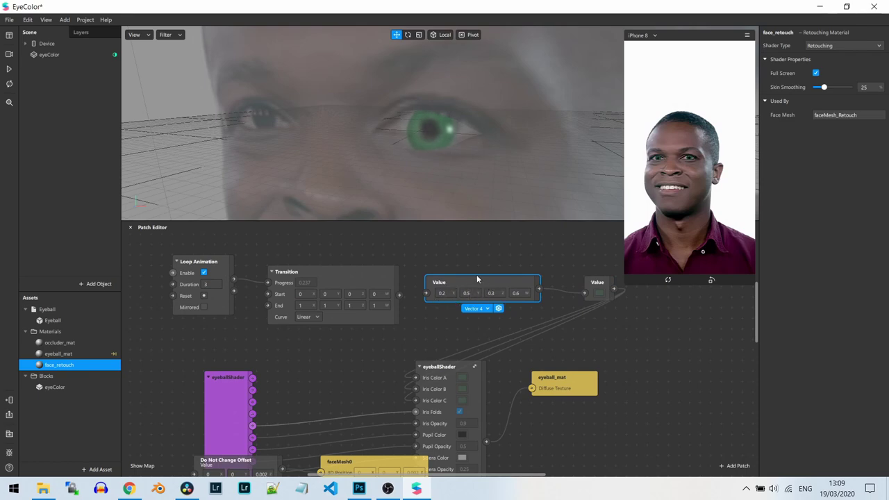
{"action": "left_click_drag", "start_coordinate": [466, 282], "coordinate": [472, 279]}
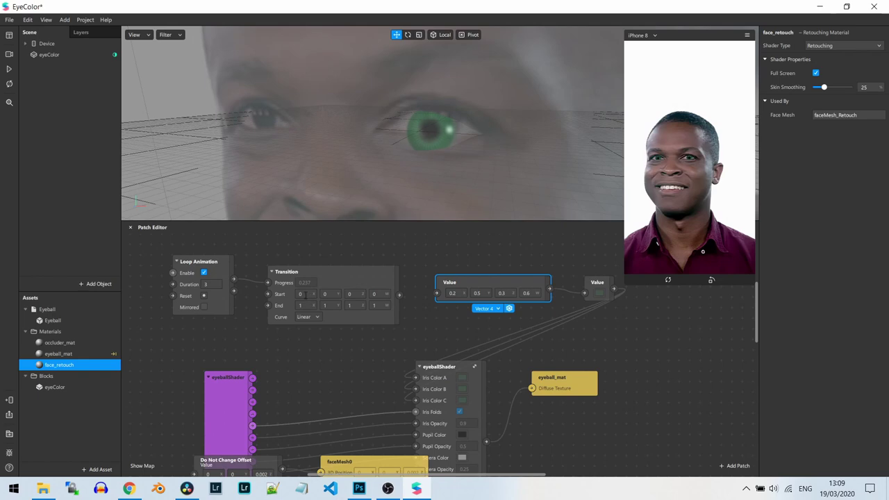
Set the fourth Start component of the Transition patch to 1 and review its other Start and End components
{"action": "left_click", "coordinate": [375, 294]}
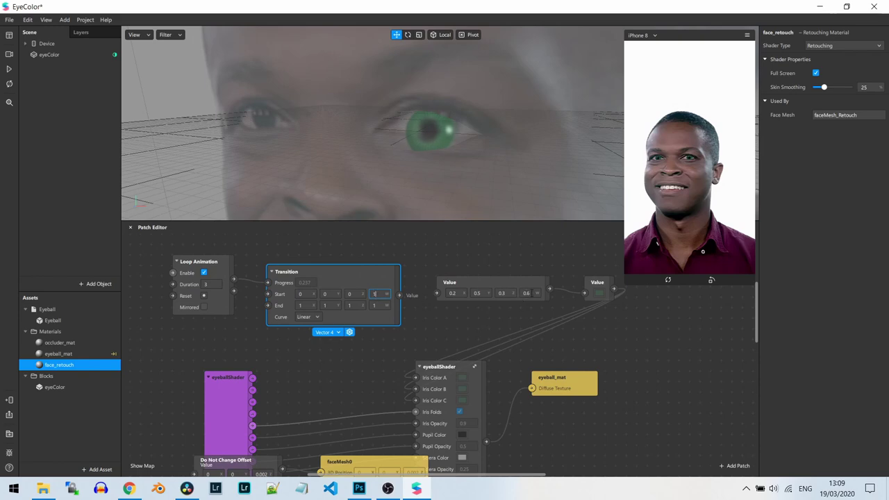
{"action": "left_click", "coordinate": [382, 306]}
{"action": "left_click", "coordinate": [209, 284]}
{"action": "left_click", "coordinate": [306, 292]}
{"action": "key", "text": "Tab"}
{"action": "left_click", "coordinate": [326, 306]}
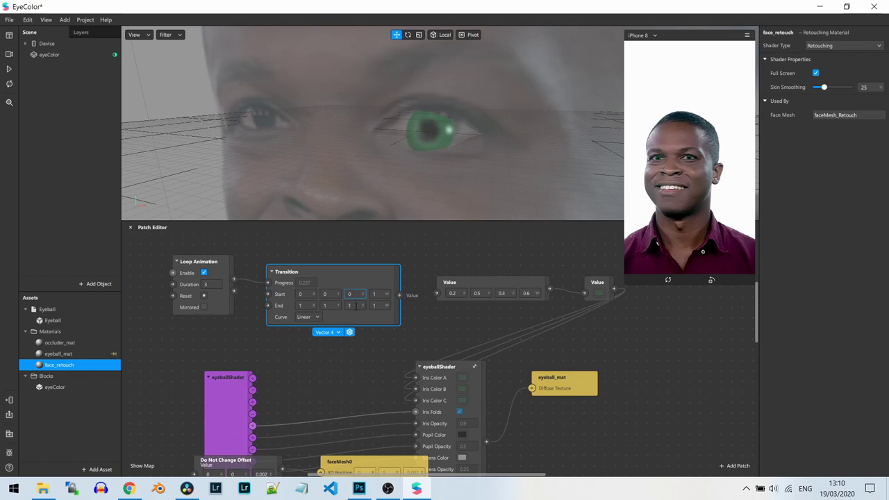
{"action": "left_click", "coordinate": [354, 306]}
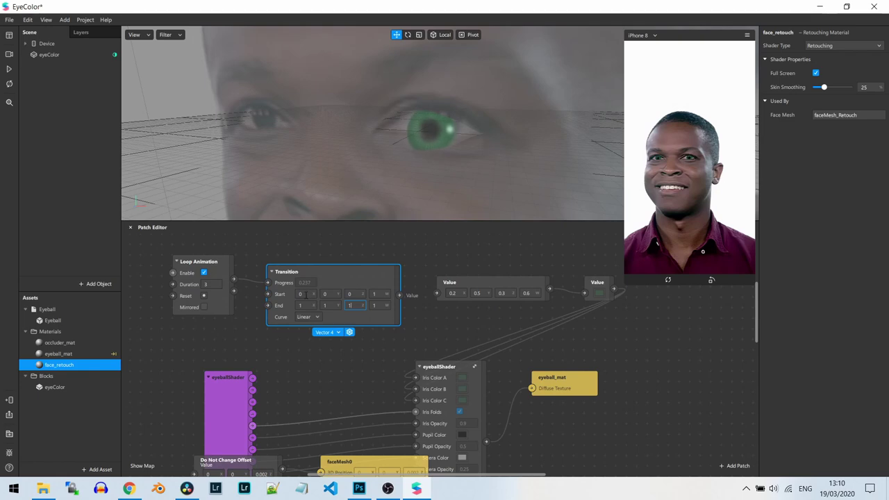
Set the first two Start components of the Transition to 0.2 and 0.5, and view the Curve options while keeping Linear
{"action": "left_click", "coordinate": [305, 294]}
{"action": "key", "text": "Tab"}
{"action": "type", "text": ".5"}
{"action": "key", "text": "Return"}
{"action": "left_click", "coordinate": [312, 318]}
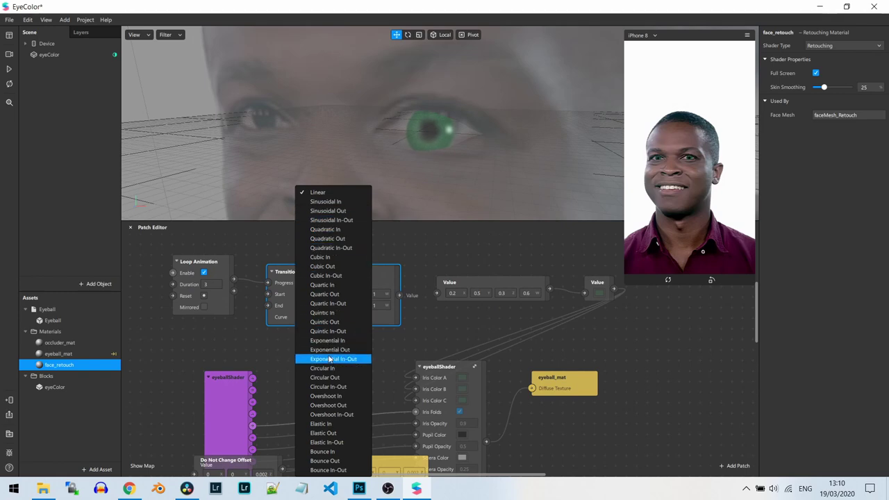
{"action": "left_click", "coordinate": [257, 347]}
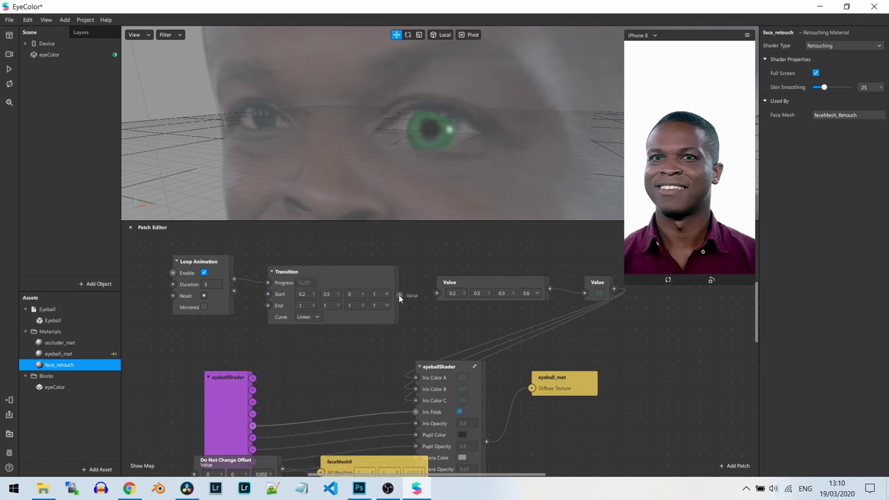
Connect the Transition output to the Vector 4 Value input and enlarge the device preview to watch the playing animation
{"action": "left_click_drag", "start_coordinate": [401, 294], "coordinate": [438, 293]}
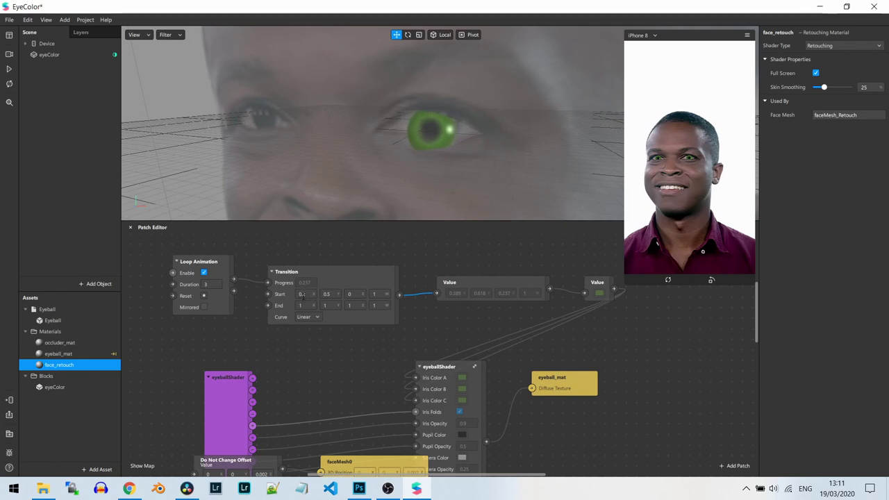
{"action": "left_click", "coordinate": [452, 298]}
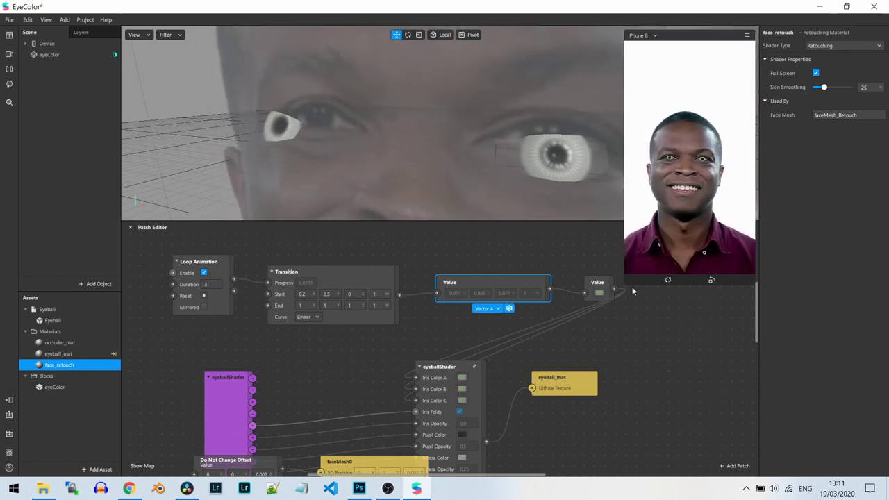
{"action": "left_click_drag", "start_coordinate": [631, 287], "coordinate": [555, 460]}
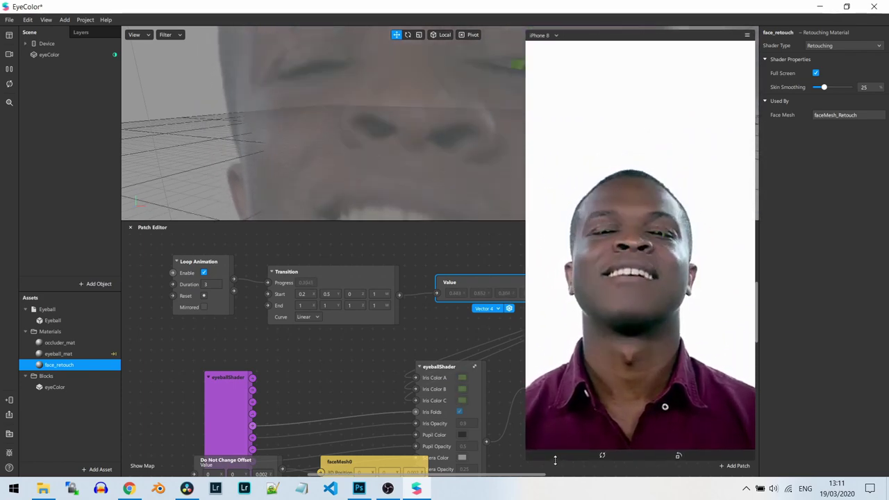
Enable Mirrored on the Loop Animation patch and set its Duration to 1
{"action": "left_click", "coordinate": [203, 307]}
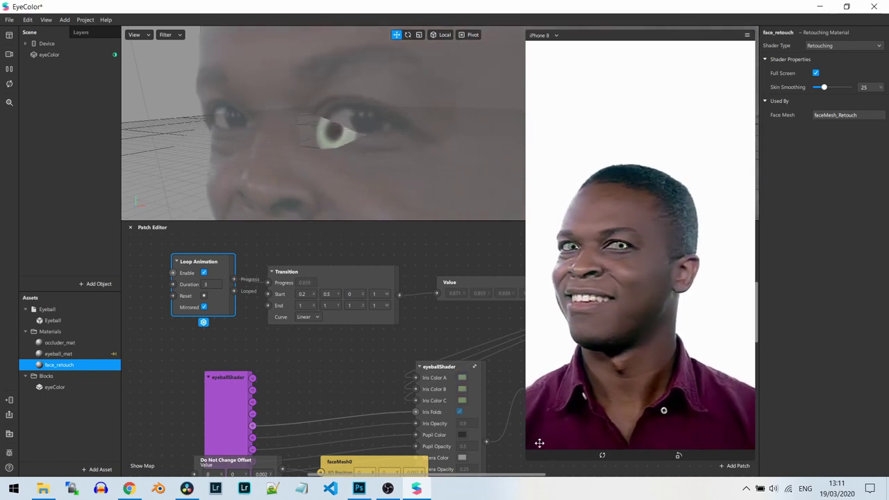
{"action": "double_click", "coordinate": [215, 284]}
{"action": "type", "text": "1"}
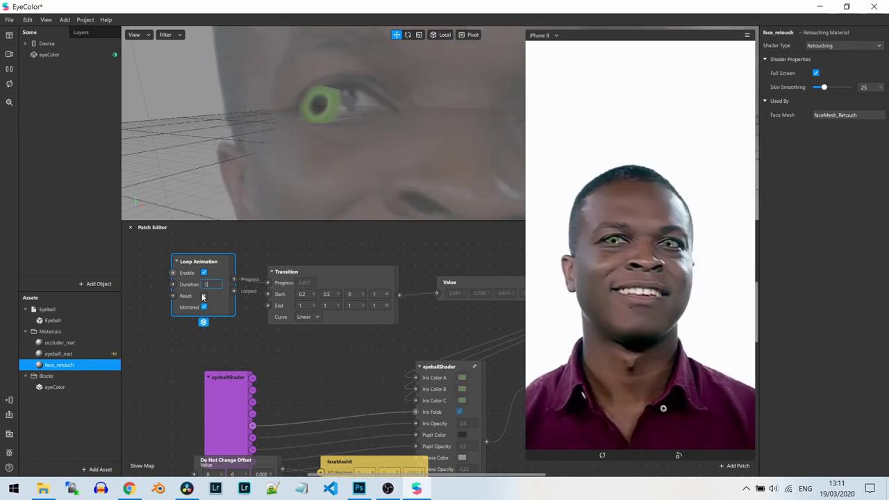
{"action": "key", "text": "Return"}
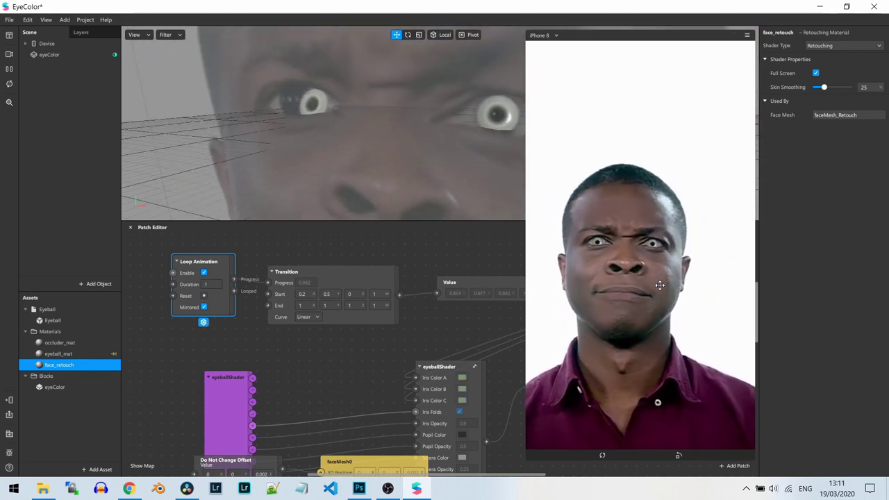
Set the Duration of the Loop Animation patch to 0.3
{"action": "double_click", "coordinate": [212, 284]}
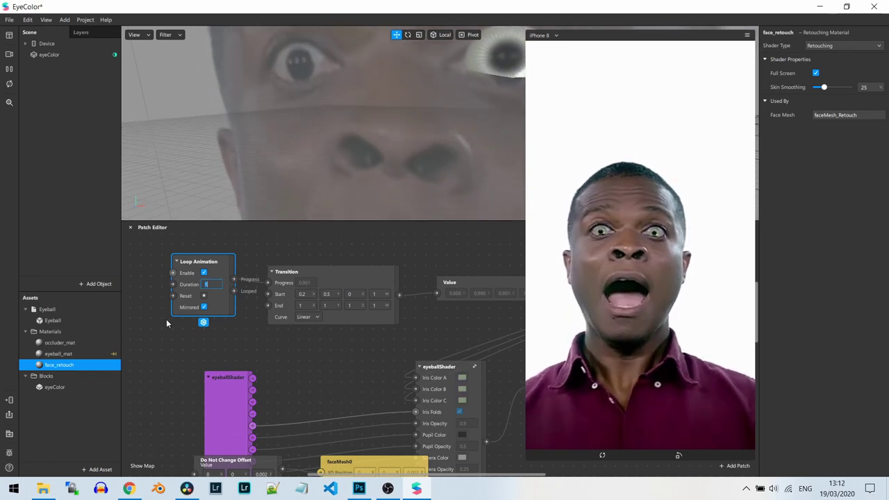
{"action": "type", "text": "0.3"}
{"action": "key", "text": "Return"}
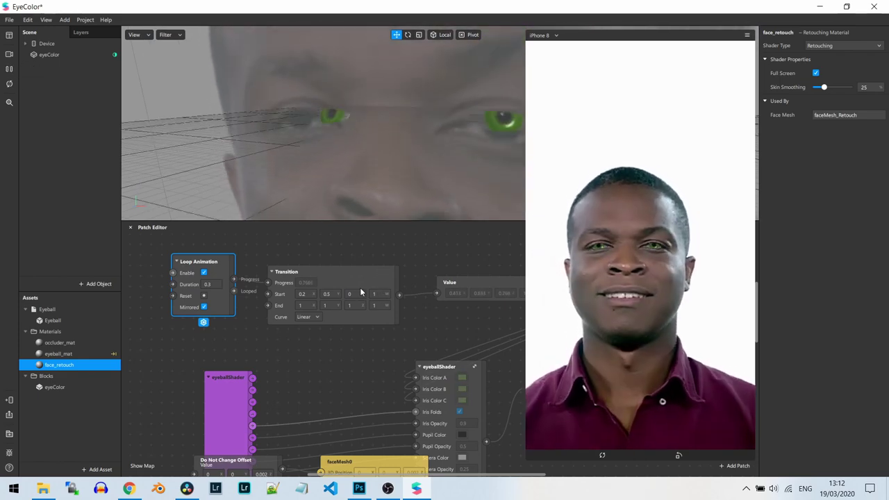
Shrink the device preview and connect the Transition output directly to the color Value patch, bypassing the Vector 4 Value patch
{"action": "left_click_drag", "start_coordinate": [537, 345], "coordinate": [612, 270]}
{"action": "left_click_drag", "start_coordinate": [491, 283], "coordinate": [490, 294]}
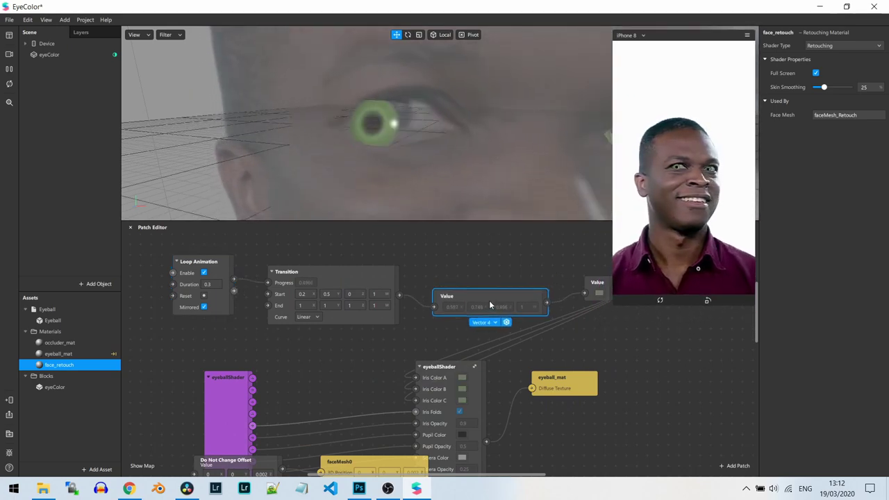
{"action": "left_click_drag", "start_coordinate": [585, 287], "coordinate": [564, 277]}
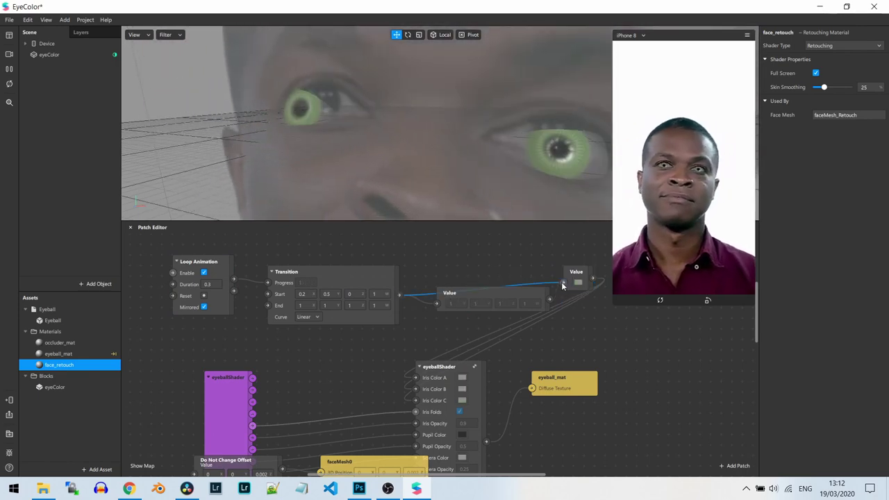
{"action": "left_click", "coordinate": [512, 309]}
{"action": "left_click_drag", "start_coordinate": [512, 309], "coordinate": [512, 330]}
{"action": "left_click_drag", "start_coordinate": [436, 324], "coordinate": [400, 295]}
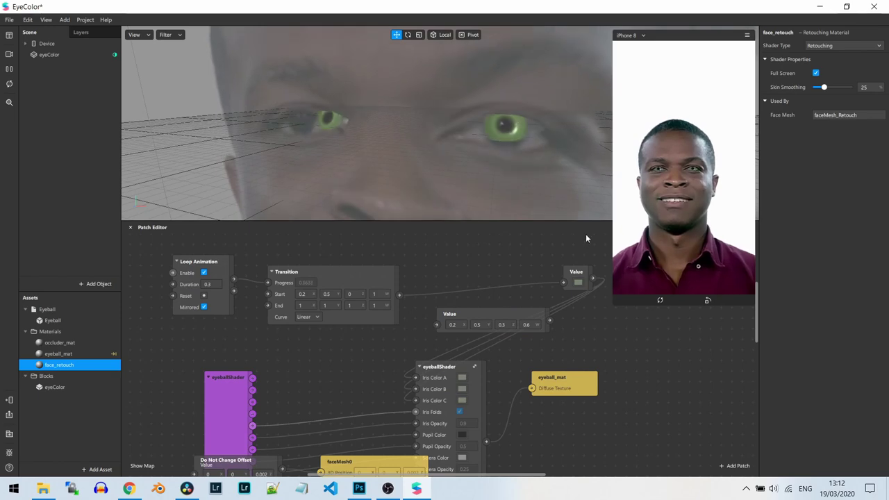
Place the Vector 4 Value patch between the Transition and the color Value patch and route the Transition output through it
{"action": "left_click", "coordinate": [573, 276]}
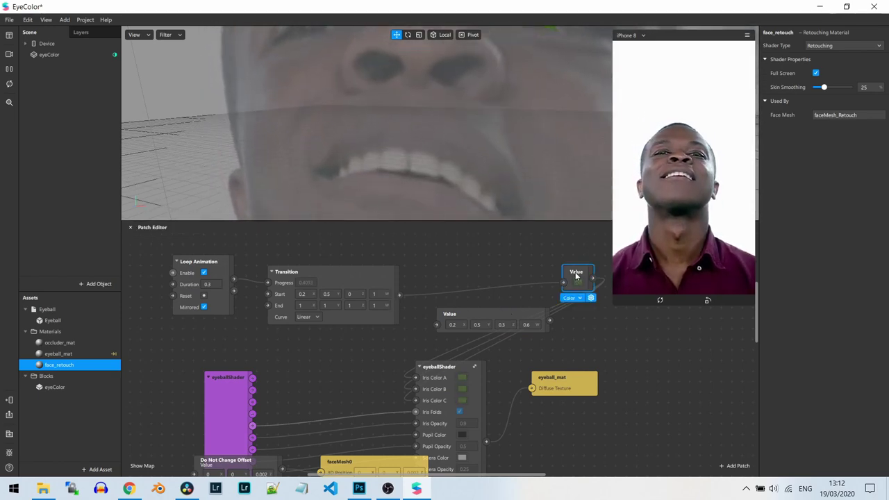
{"action": "left_click", "coordinate": [500, 309]}
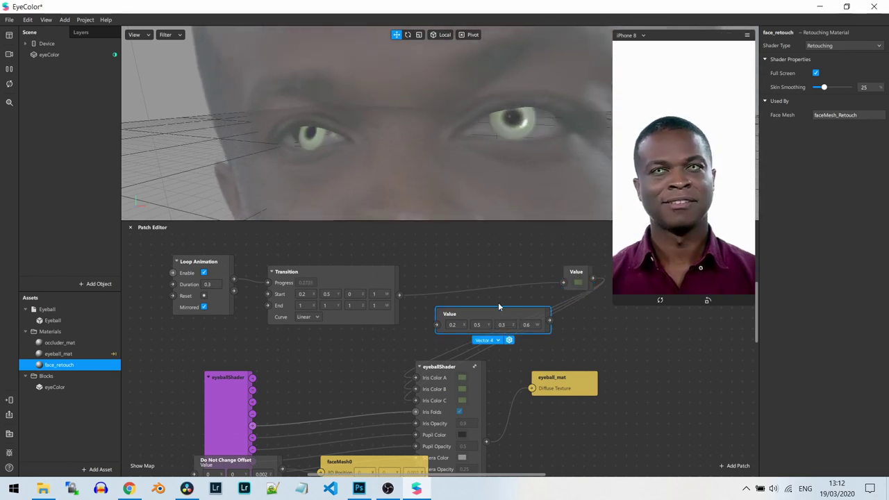
{"action": "left_click_drag", "start_coordinate": [498, 304], "coordinate": [487, 252]}
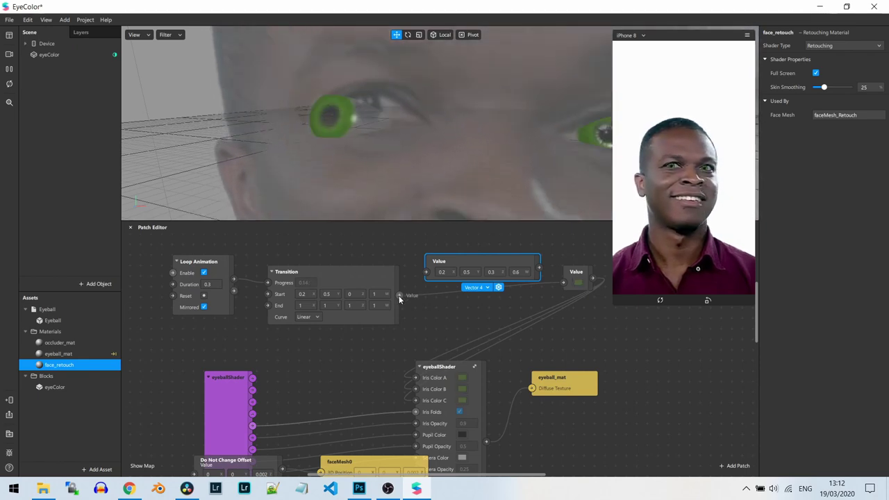
{"action": "left_click_drag", "start_coordinate": [398, 296], "coordinate": [425, 271]}
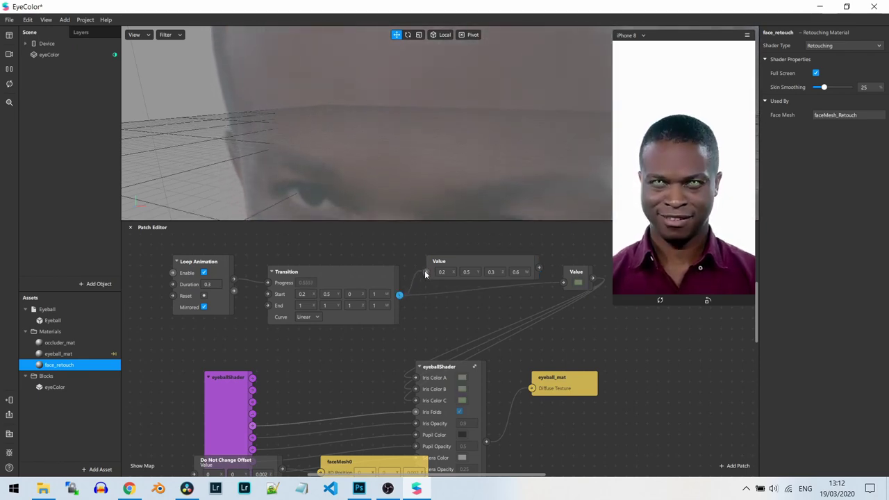
{"action": "left_click_drag", "start_coordinate": [479, 258], "coordinate": [469, 256]}
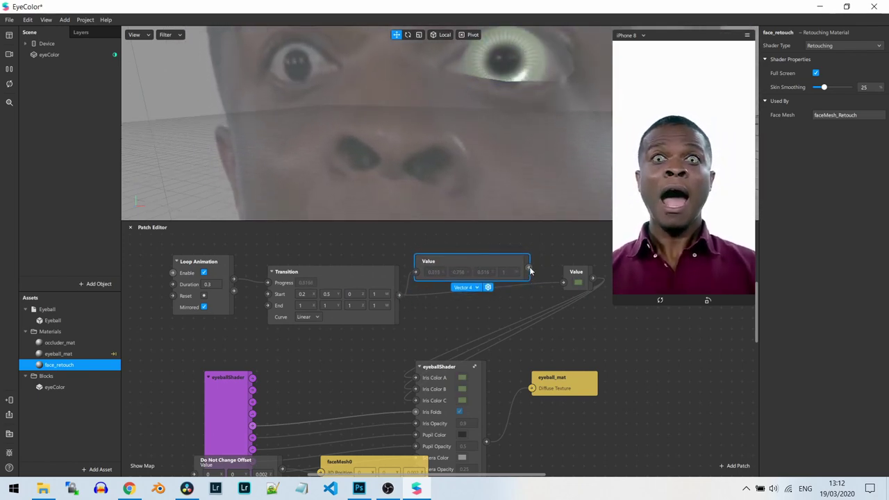
{"action": "mouse_move", "coordinate": [529, 268]}
{"action": "left_mouse_down"}
{"action": "mouse_move", "coordinate": [561, 283]}
{"action": "mouse_move", "coordinate": [514, 273]}
{"action": "mouse_move", "coordinate": [523, 281]}
{"action": "left_mouse_up"}
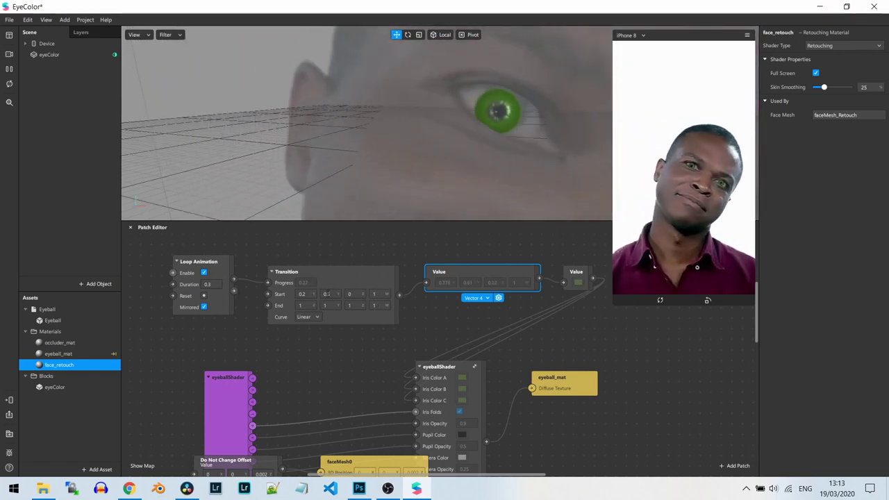
Set the first three Start components of the Transition patch to 0.6, 1 and 0.4
{"action": "left_click", "coordinate": [331, 294]}
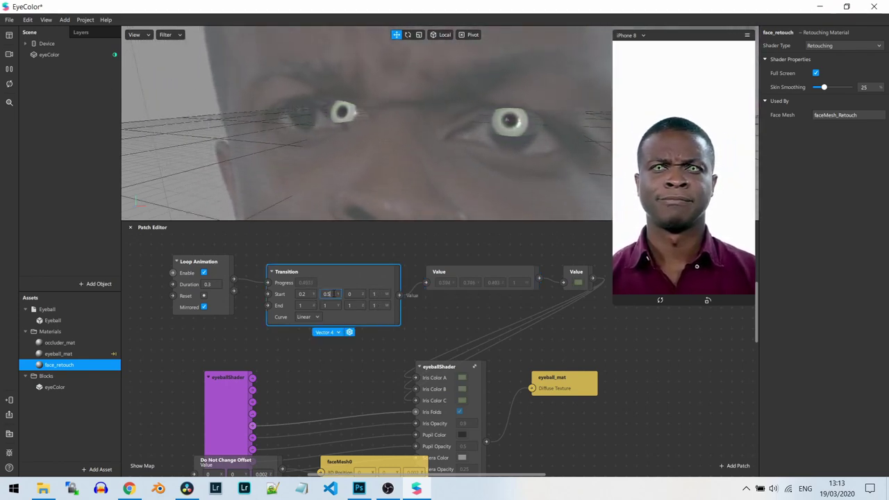
{"action": "type", "text": "1"}
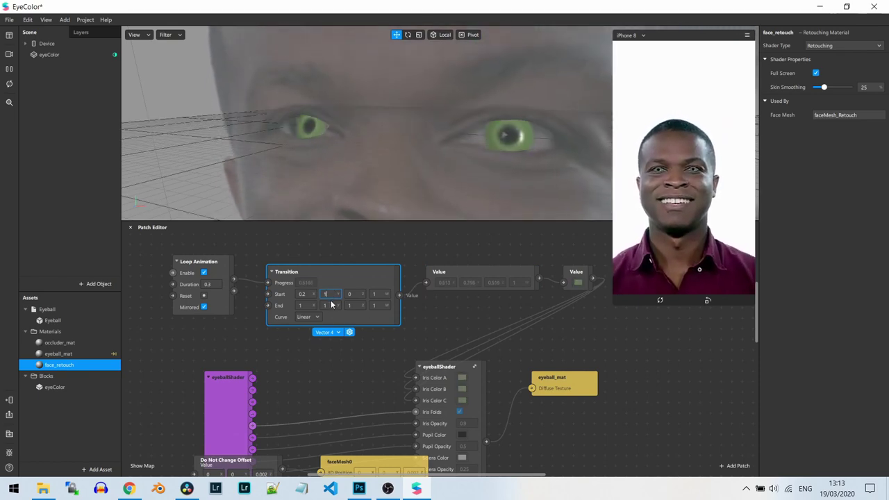
{"action": "left_click", "coordinate": [326, 305]}
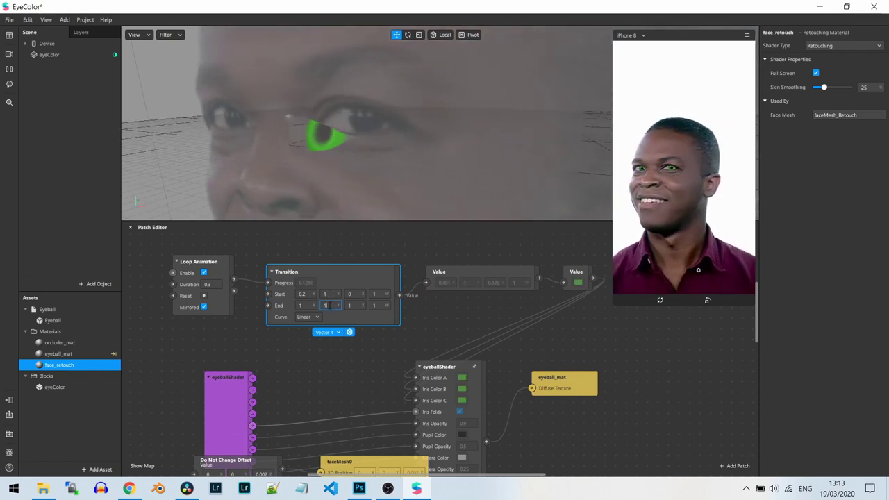
{"action": "left_click", "coordinate": [302, 293]}
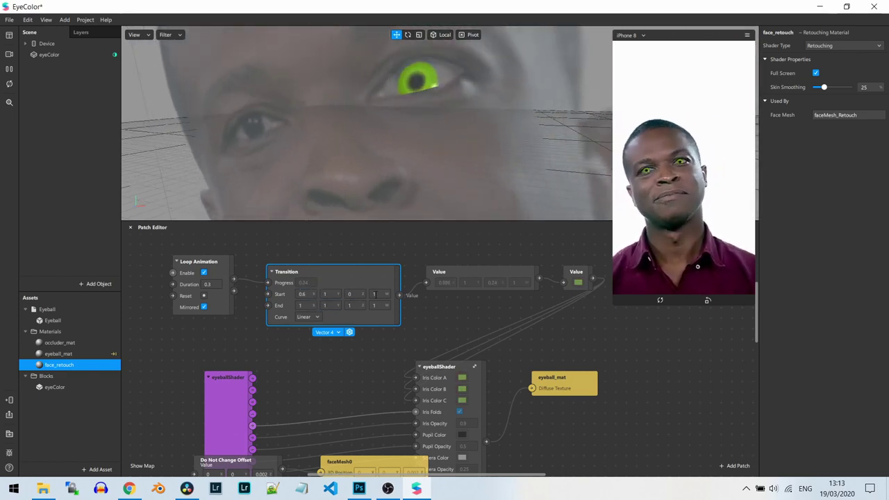
{"action": "left_click", "coordinate": [371, 294]}
{"action": "left_click", "coordinate": [360, 293]}
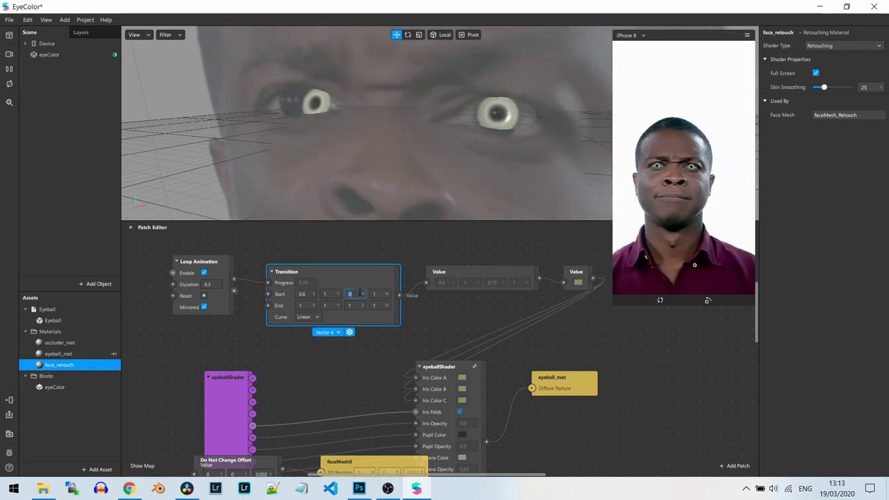
{"action": "type", "text": "0.4"}
{"action": "key", "text": "Return"}
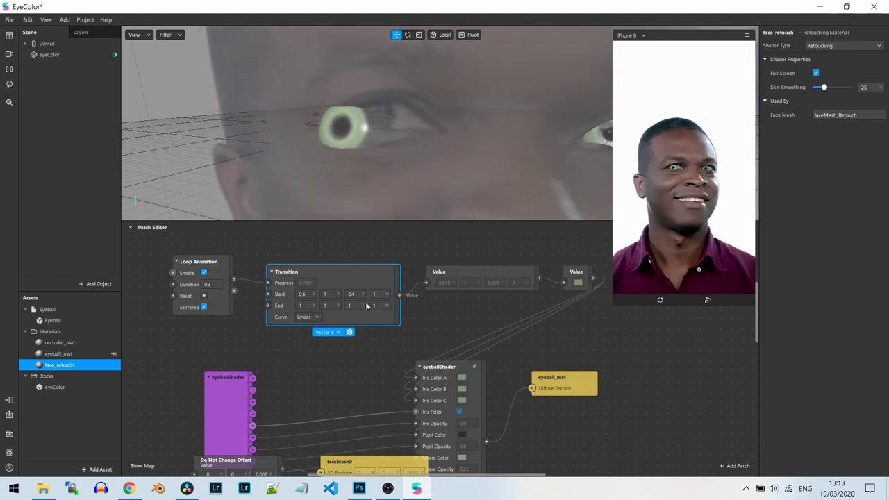
Set the second End component of the Transition to 0.4 and its second Start component to 0
{"action": "left_click", "coordinate": [325, 294]}
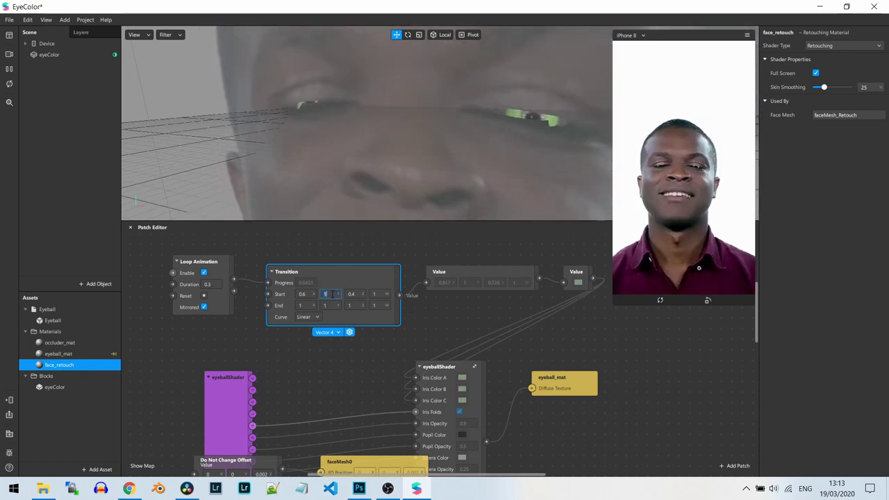
{"action": "left_click", "coordinate": [326, 306]}
{"action": "type", "text": "0.4"}
{"action": "key", "text": "Return"}
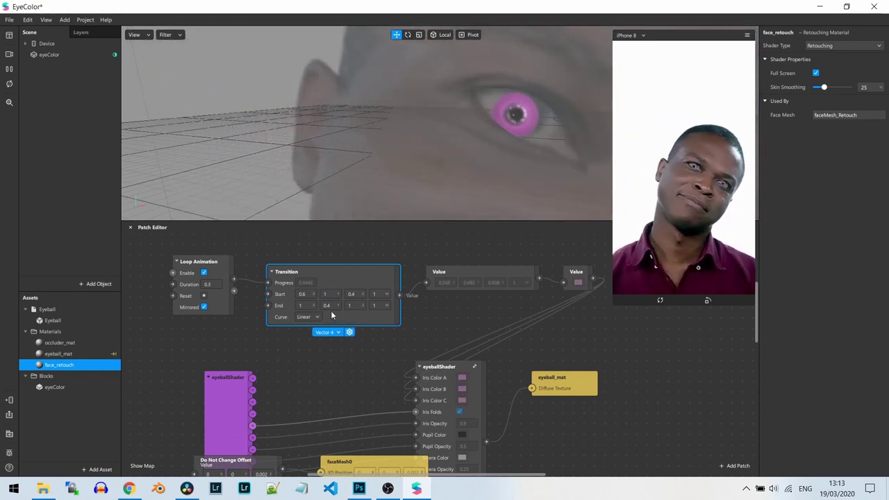
{"action": "left_click", "coordinate": [325, 294]}
{"action": "type", "text": "0"}
{"action": "key", "text": "Return"}
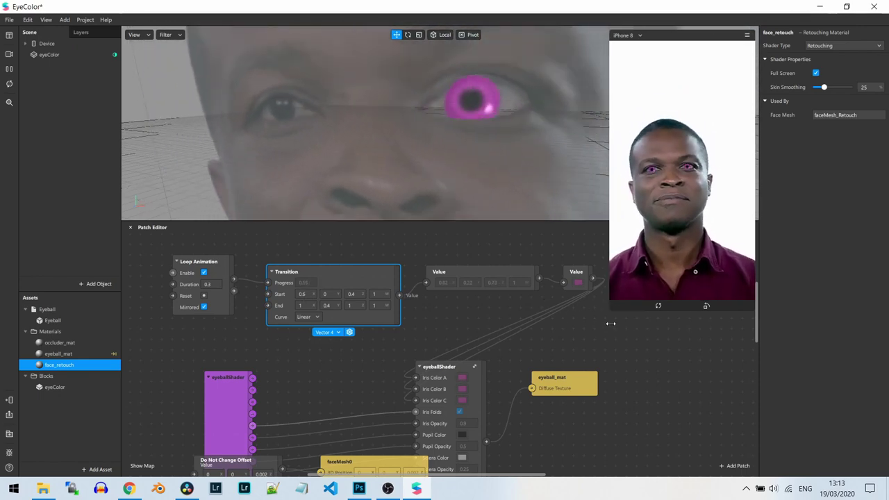
{"action": "mouse_move", "coordinate": [613, 306]}
{"action": "left_mouse_down"}
{"action": "mouse_move", "coordinate": [588, 363]}
{"action": "mouse_move", "coordinate": [617, 311]}
{"action": "left_mouse_up"}
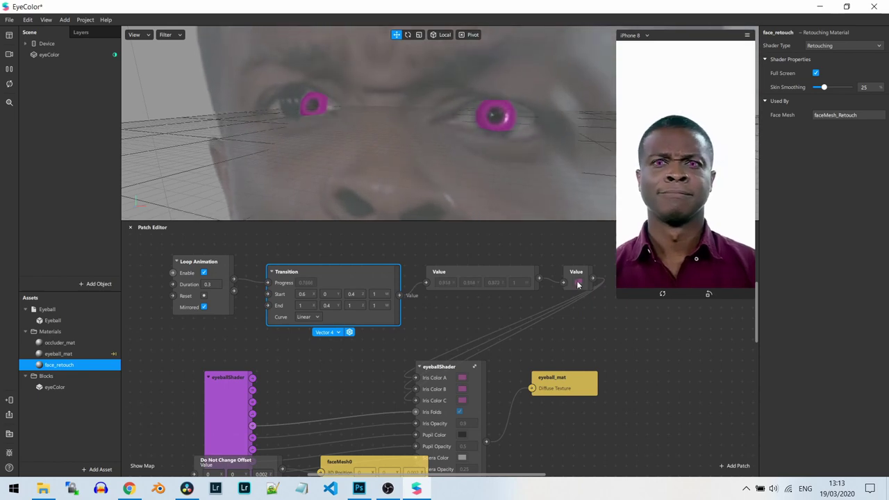
{"action": "left_click", "coordinate": [576, 278]}
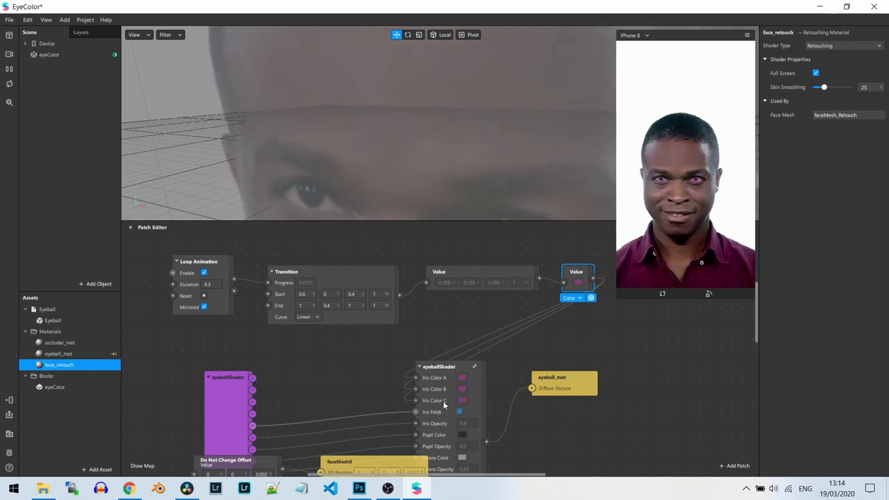
{"action": "left_click_drag", "start_coordinate": [615, 300], "coordinate": [616, 272]}
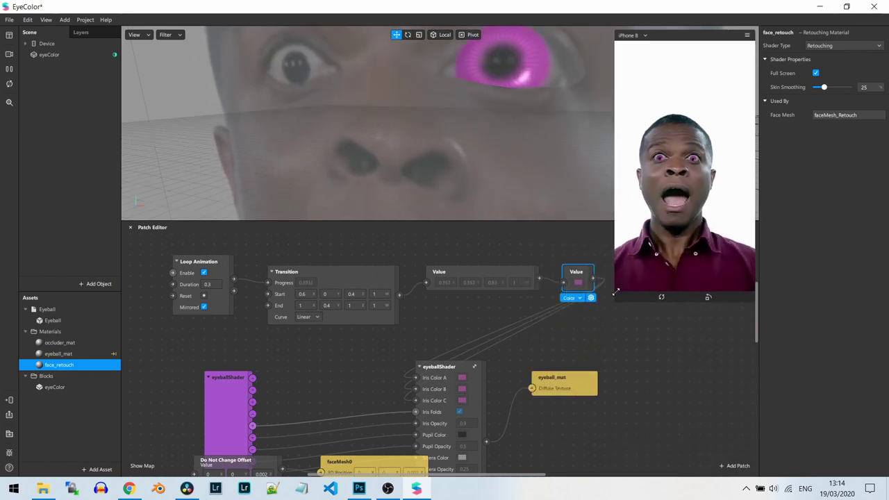
Try the Sinusoidal In, Quintic In and Cubic In curves on the Transition in an enlarged preview, and return the Curve to Linear
{"action": "left_click", "coordinate": [308, 317]}
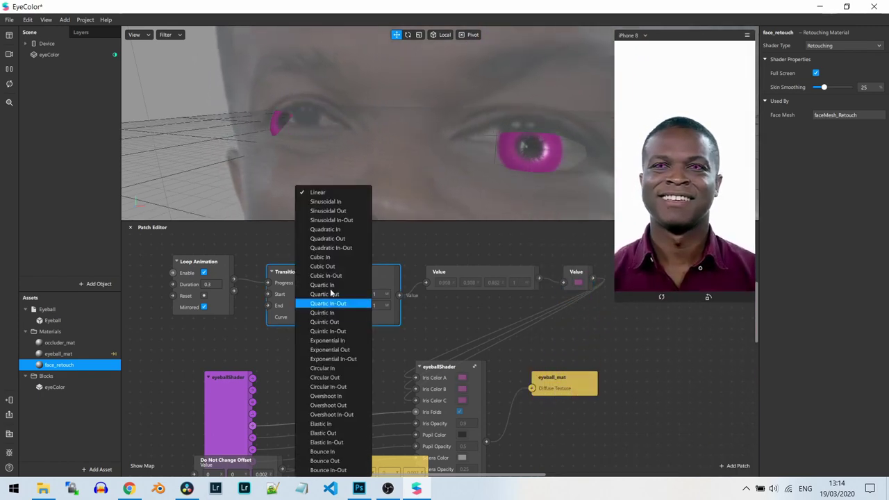
{"action": "left_click", "coordinate": [339, 202]}
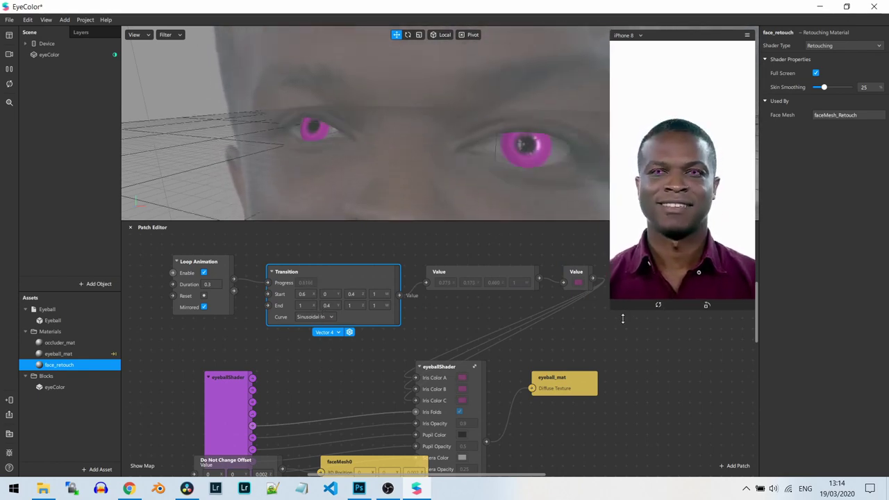
{"action": "left_click_drag", "start_coordinate": [695, 298], "coordinate": [569, 439]}
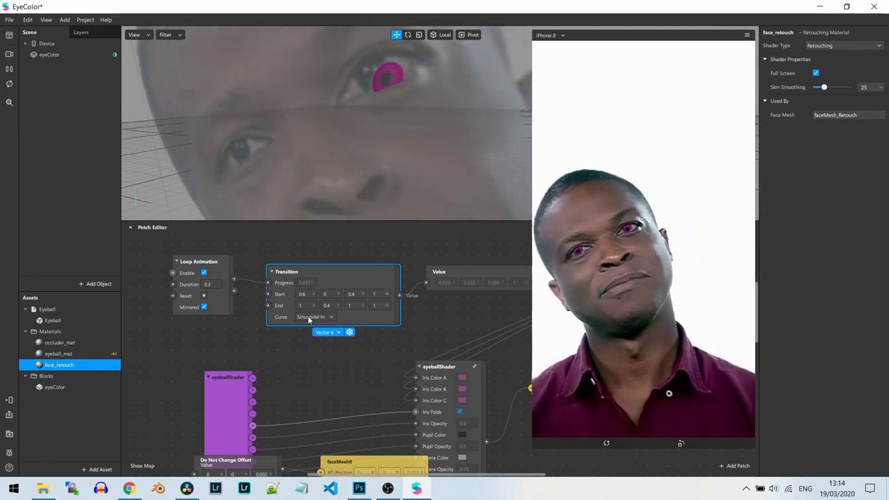
{"action": "left_click", "coordinate": [309, 318]}
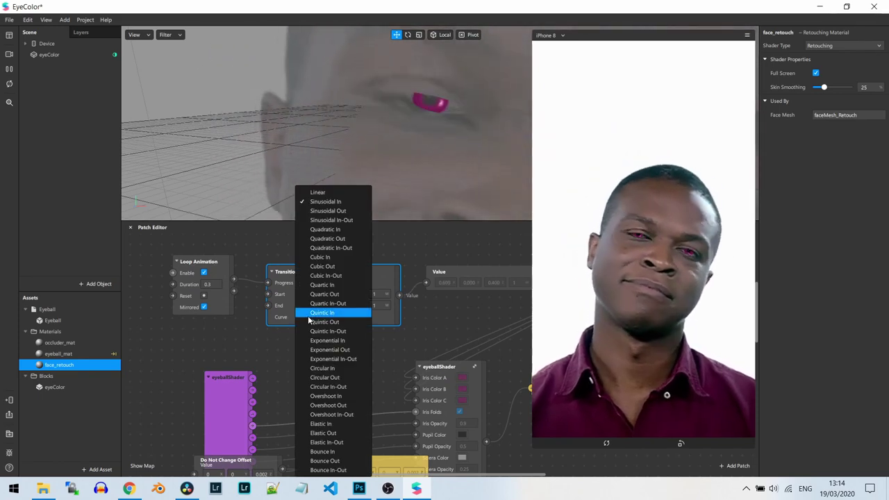
{"action": "left_click", "coordinate": [329, 312]}
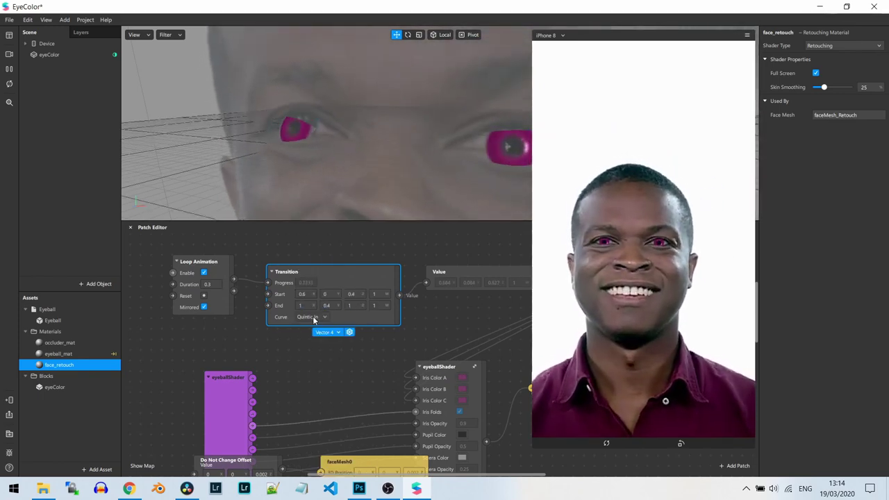
{"action": "left_click", "coordinate": [324, 316]}
{"action": "left_click", "coordinate": [325, 257]}
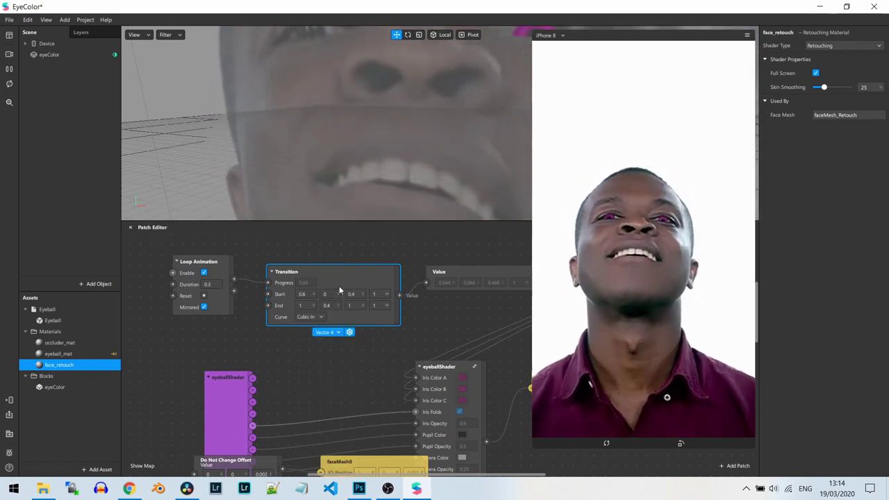
{"action": "left_click", "coordinate": [308, 319]}
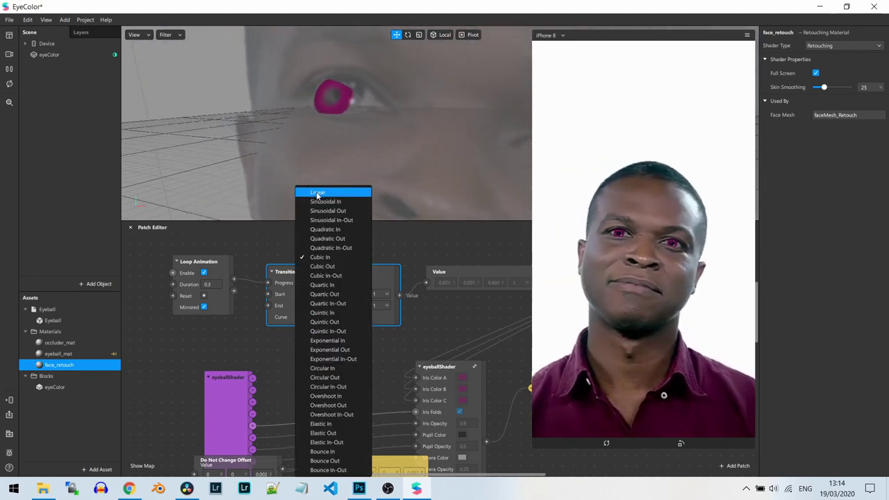
{"action": "left_click", "coordinate": [314, 192]}
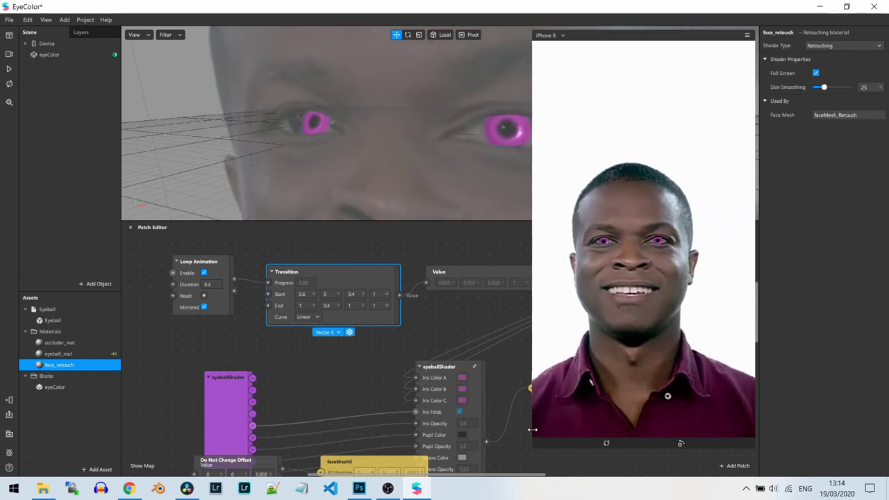
Shrink the device preview, and tidy the graph by aligning the Transition with the Loop Animation patch and moving the purple eyeballShader patch farther away
{"action": "left_click_drag", "start_coordinate": [537, 443], "coordinate": [465, 298]}
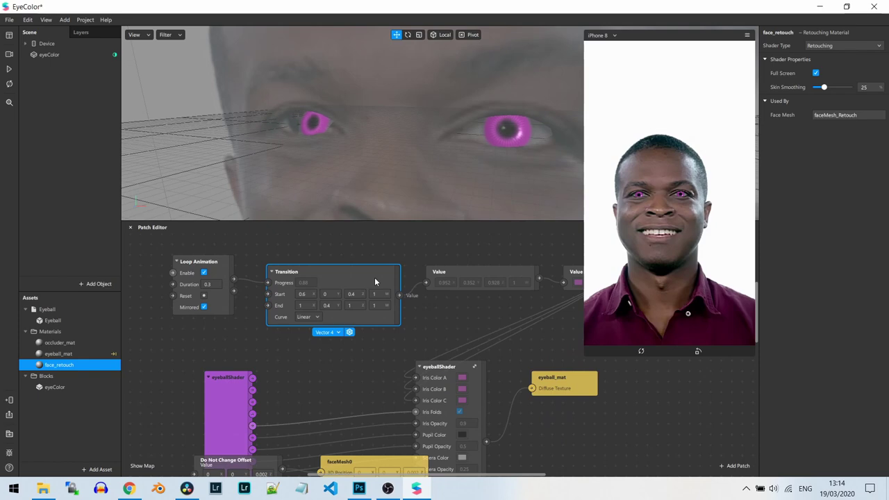
{"action": "left_click_drag", "start_coordinate": [367, 279], "coordinate": [366, 268]}
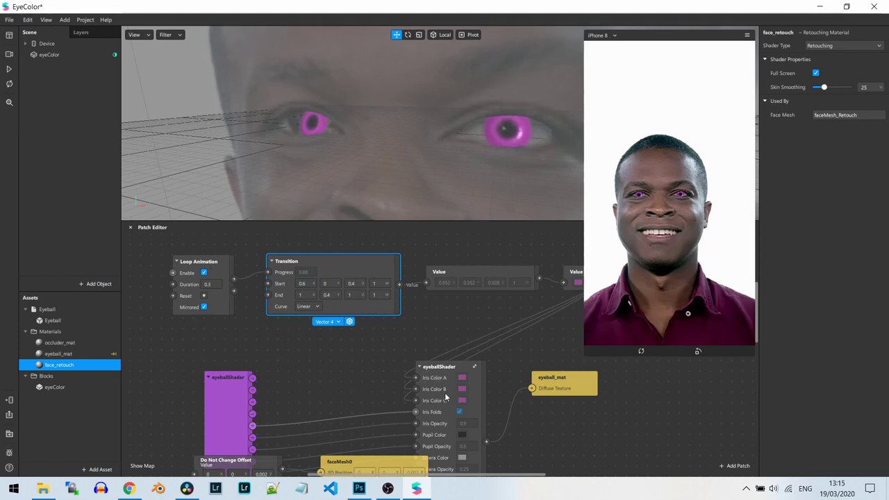
{"action": "left_click_drag", "start_coordinate": [584, 355], "coordinate": [625, 286]}
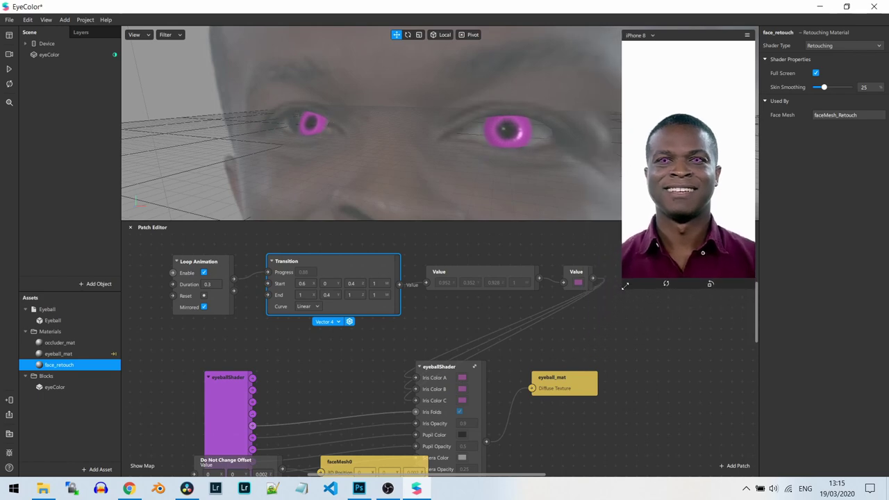
{"action": "left_click_drag", "start_coordinate": [223, 389], "coordinate": [191, 420]}
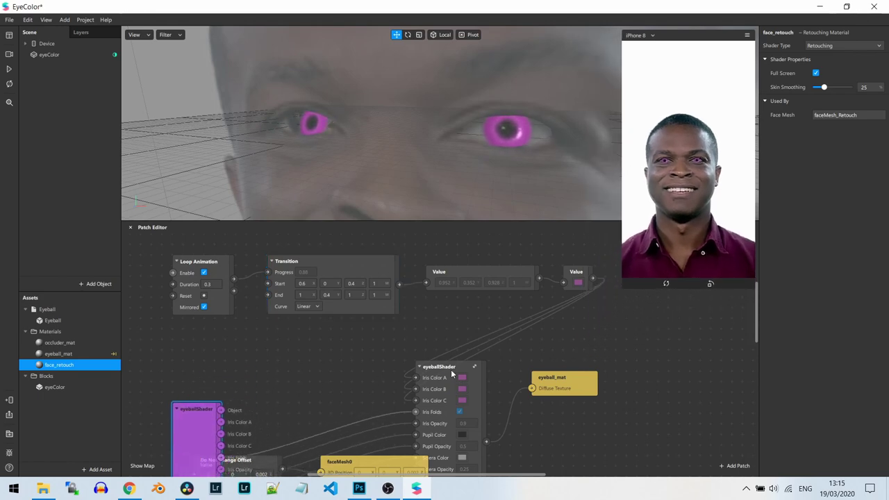
Move the eyeballShader patch lower, then duplicate the Loop Animation, Transition and both Value patches and place the copies beneath the originals
{"action": "left_click_drag", "start_coordinate": [443, 362], "coordinate": [450, 382]}
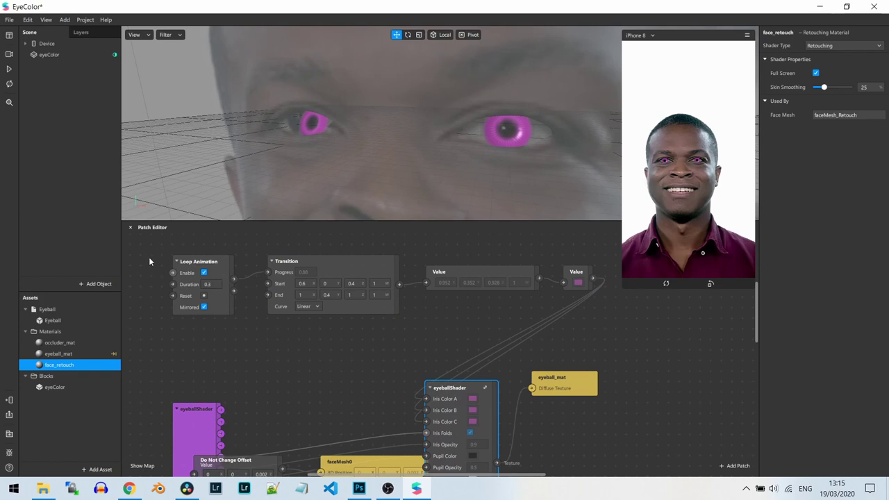
{"action": "left_click_drag", "start_coordinate": [189, 310], "coordinate": [575, 305]}
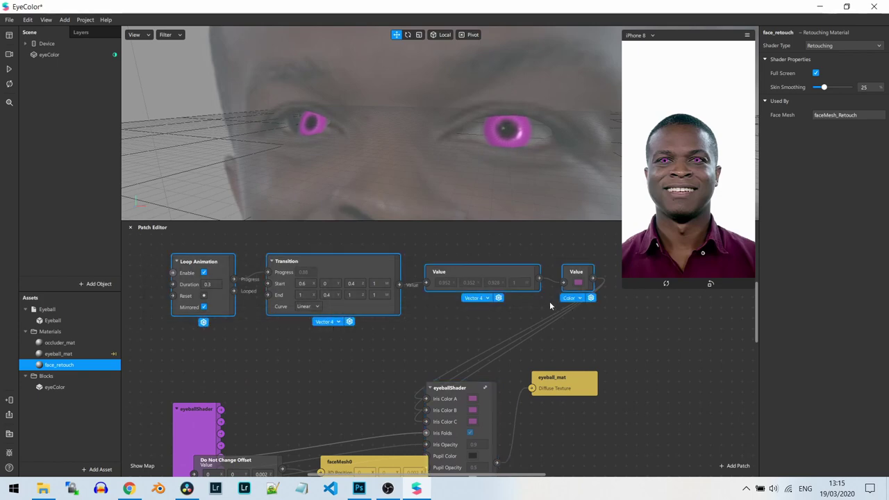
{"action": "key", "text": "ctrl+d"}
{"action": "middle_click_drag", "start_coordinate": [378, 293], "coordinate": [376, 310]}
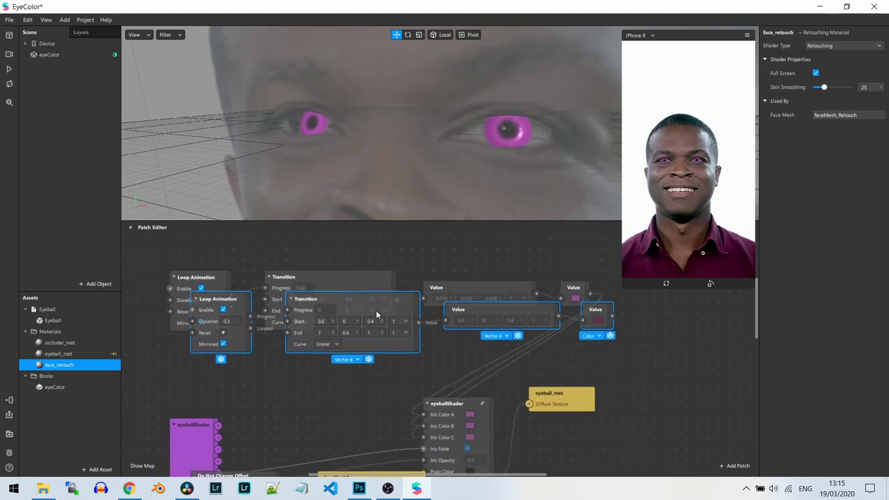
{"action": "left_click_drag", "start_coordinate": [376, 311], "coordinate": [354, 347]}
Tidy the two animation chains by moving the original patches higher and aligning the Transition and Value patches in their rows
{"action": "left_click_drag", "start_coordinate": [205, 275], "coordinate": [206, 253]}
{"action": "left_click_drag", "start_coordinate": [339, 282], "coordinate": [328, 272]}
{"action": "left_click_drag", "start_coordinate": [455, 283], "coordinate": [454, 273]}
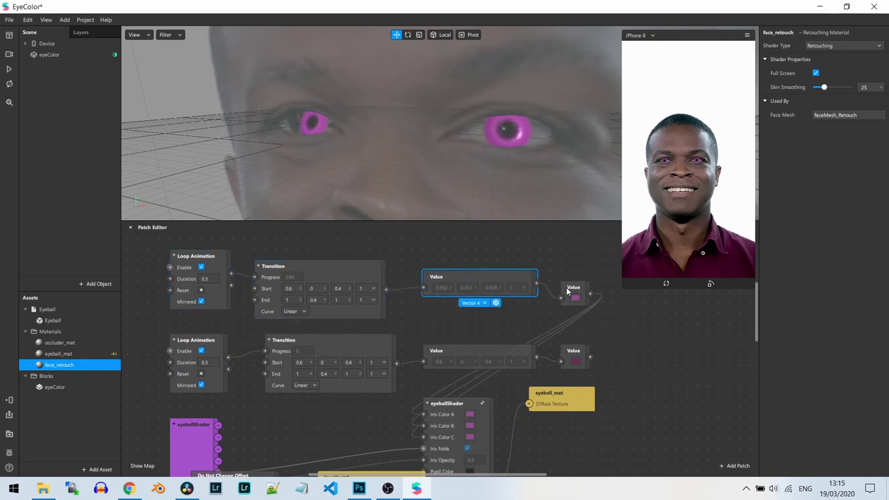
{"action": "left_click_drag", "start_coordinate": [567, 292], "coordinate": [567, 282]}
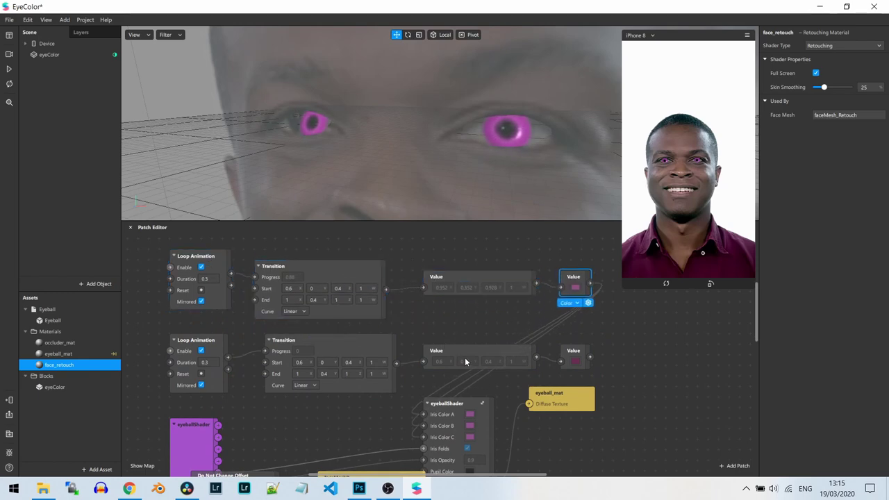
{"action": "left_click_drag", "start_coordinate": [573, 355], "coordinate": [567, 355]}
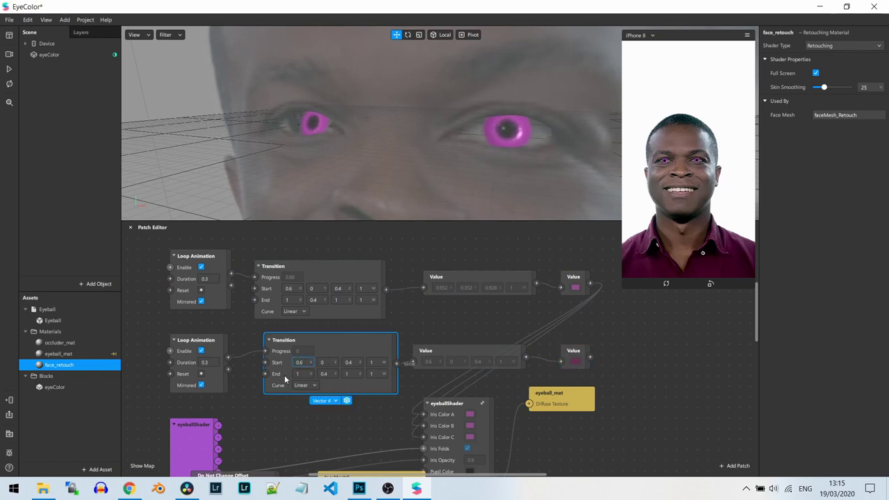
Set the copied Transition's first three Start components to 0.2, 0.3 and 0.2, its second End component to 0.7, and its loop Duration to 0.5
{"action": "type", "text": "0.2"}
{"action": "type", "text": "0.7"}
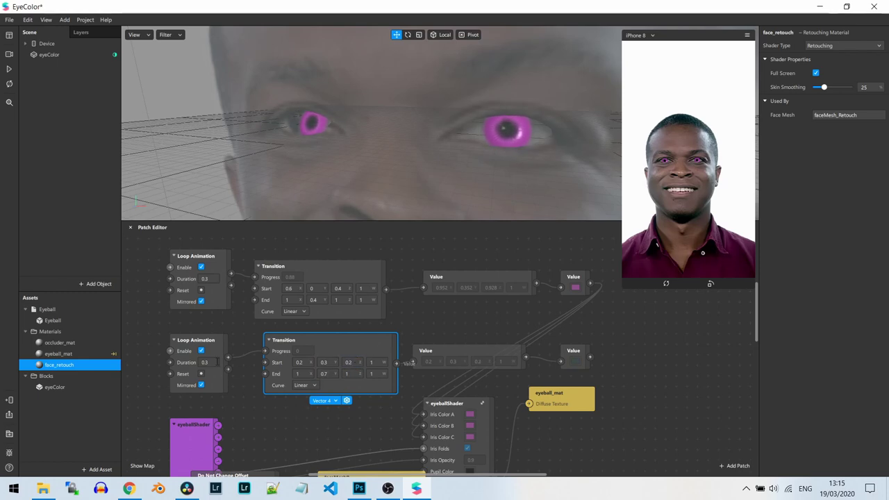
{"action": "left_click", "coordinate": [217, 362]}
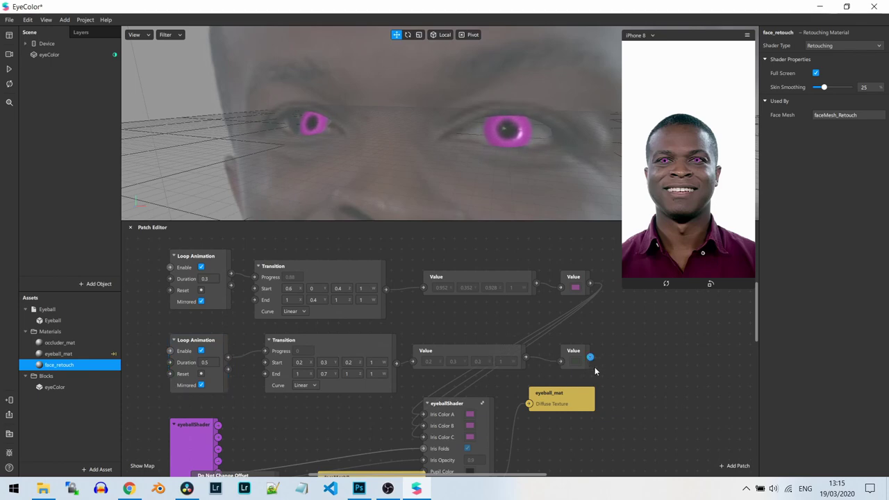
Connect the copied color Value patch to Iris Color B, check the blended iris in an enlarged preview, and pause the preview video
{"action": "left_click_drag", "start_coordinate": [425, 428], "coordinate": [423, 426]}
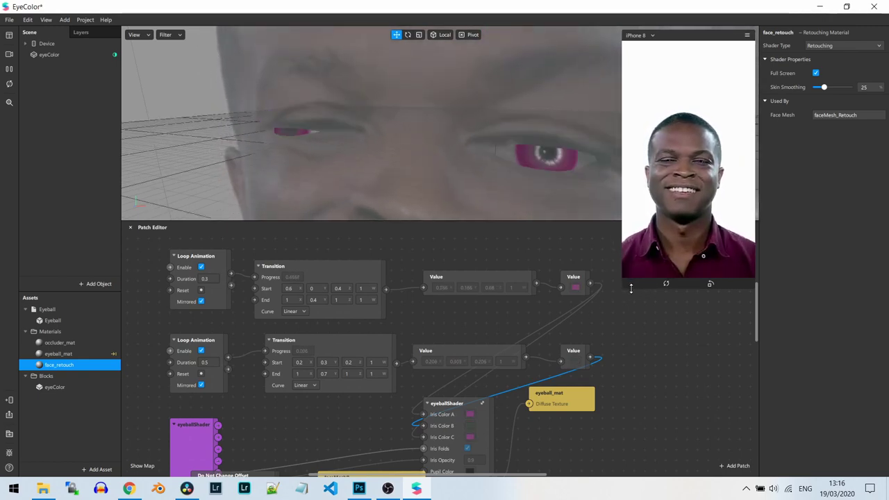
{"action": "left_click_drag", "start_coordinate": [629, 291], "coordinate": [620, 355]}
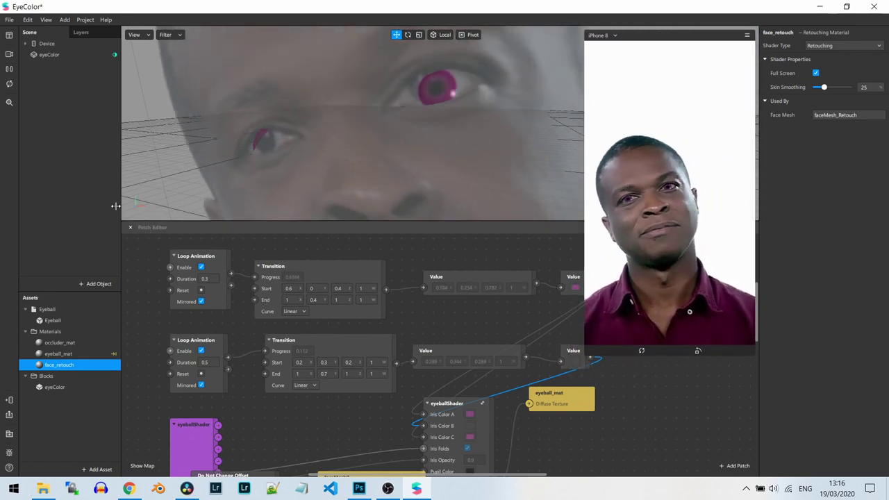
{"action": "left_click", "coordinate": [9, 69]}
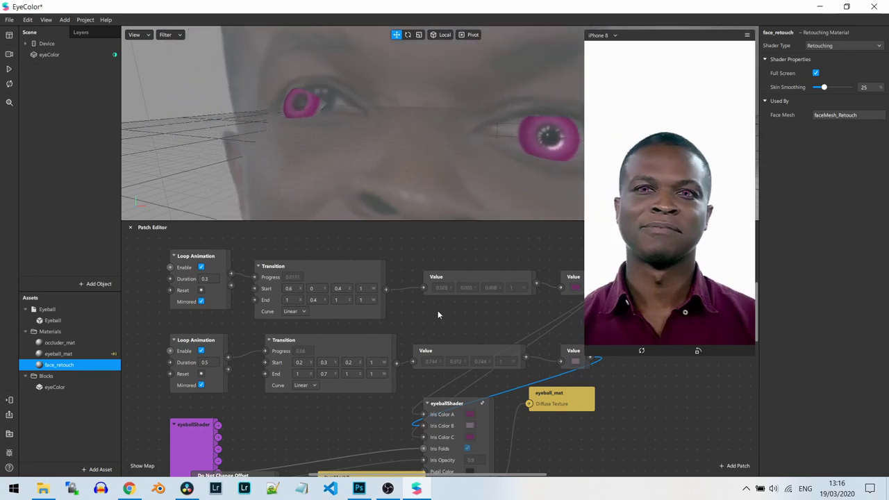
Spread the faceMesh0 and eyeballShader patches apart, connect the second color Value to Pupil Color as well, and resume the preview video
{"action": "left_click_drag", "start_coordinate": [440, 321], "coordinate": [415, 283]}
{"action": "left_click_drag", "start_coordinate": [343, 442], "coordinate": [323, 442]}
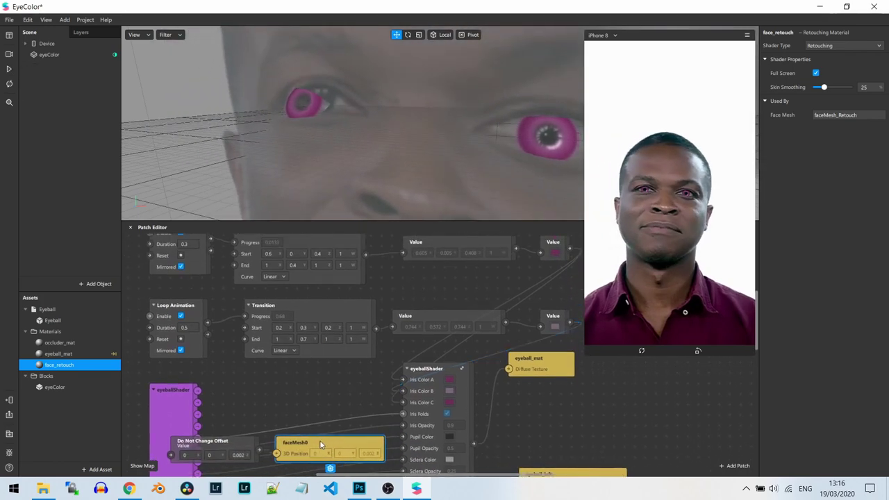
{"action": "left_click_drag", "start_coordinate": [440, 369], "coordinate": [461, 369]}
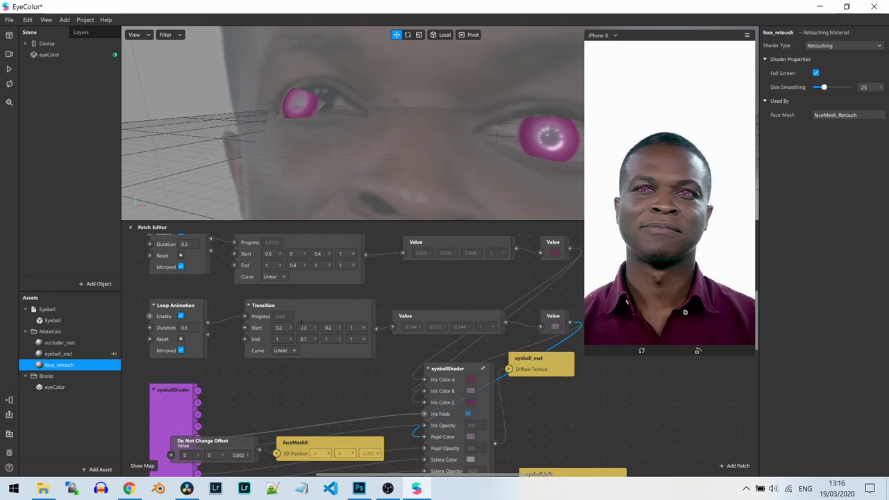
{"action": "left_click", "coordinate": [8, 70]}
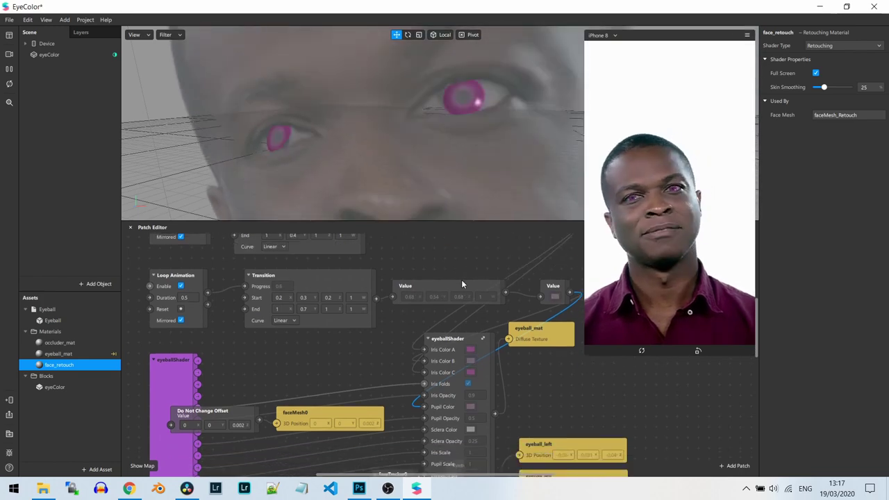
Examine the animated iris and pupil colors in the resized preview, along with the eyeballShader's opacity and scale inputs
{"action": "scroll", "coordinate": [462, 284], "scroll_direction": "up", "scroll_amount": 1}
{"action": "scroll", "coordinate": [457, 291], "scroll_direction": "down", "scroll_amount": 3}
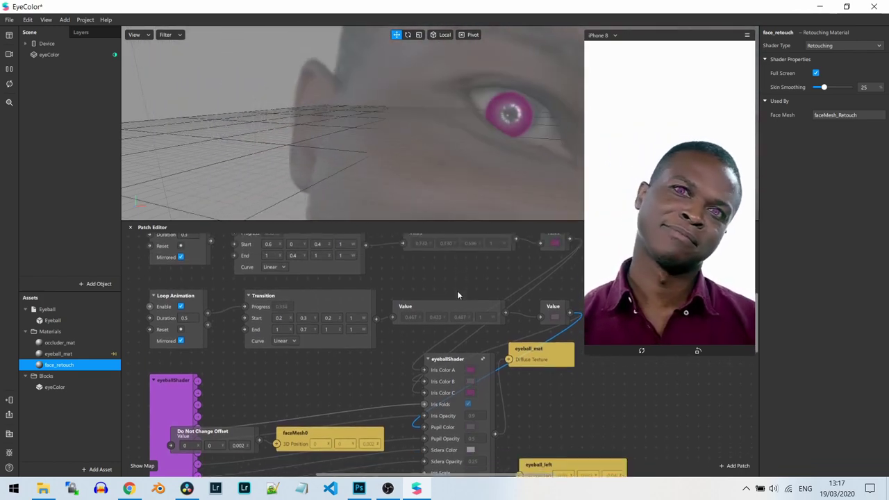
{"action": "scroll", "coordinate": [457, 290], "scroll_direction": "down", "scroll_amount": 2, "text": "ctrl"}
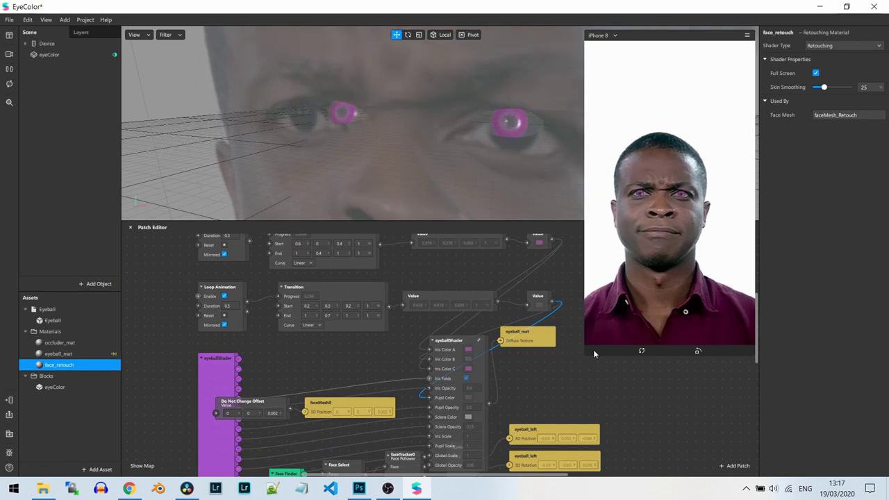
{"action": "left_click_drag", "start_coordinate": [590, 351], "coordinate": [608, 269]}
{"action": "scroll", "coordinate": [585, 284], "scroll_direction": "up", "scroll_amount": 4}
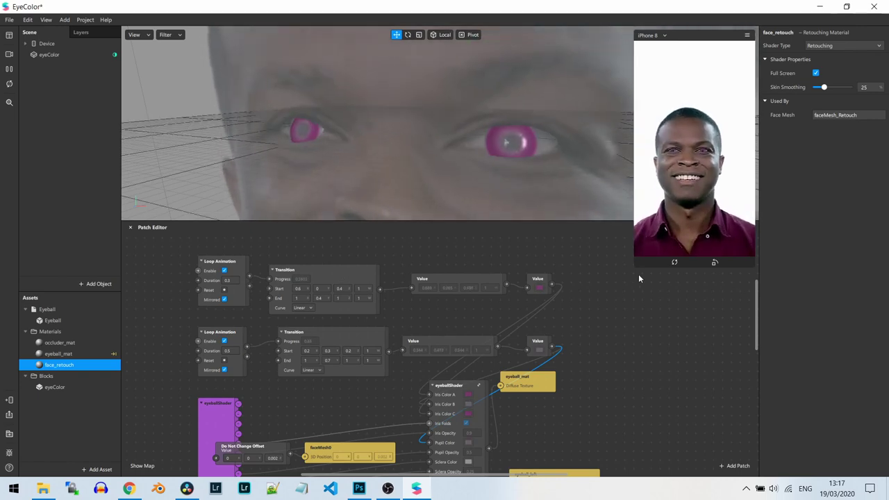
{"action": "left_click_drag", "start_coordinate": [639, 266], "coordinate": [621, 375]}
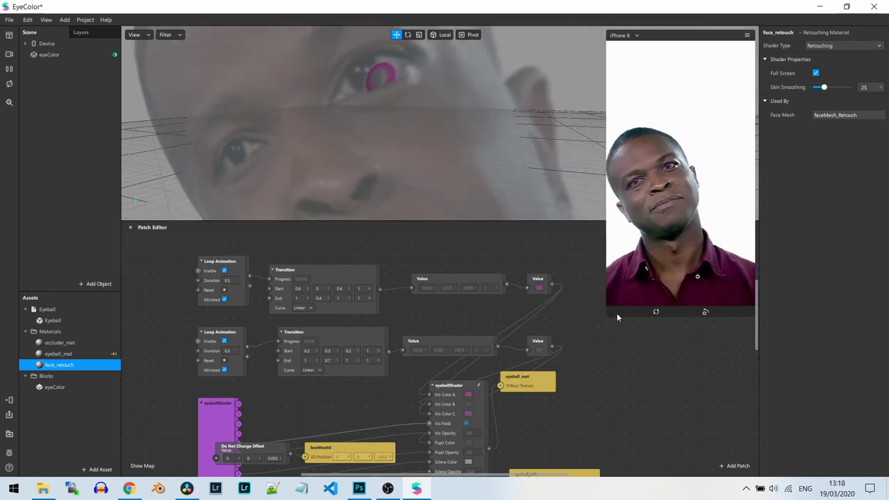
{"action": "left_click_drag", "start_coordinate": [756, 340], "coordinate": [757, 366]}
{"action": "scroll", "coordinate": [520, 353], "scroll_direction": "up", "scroll_amount": 3}
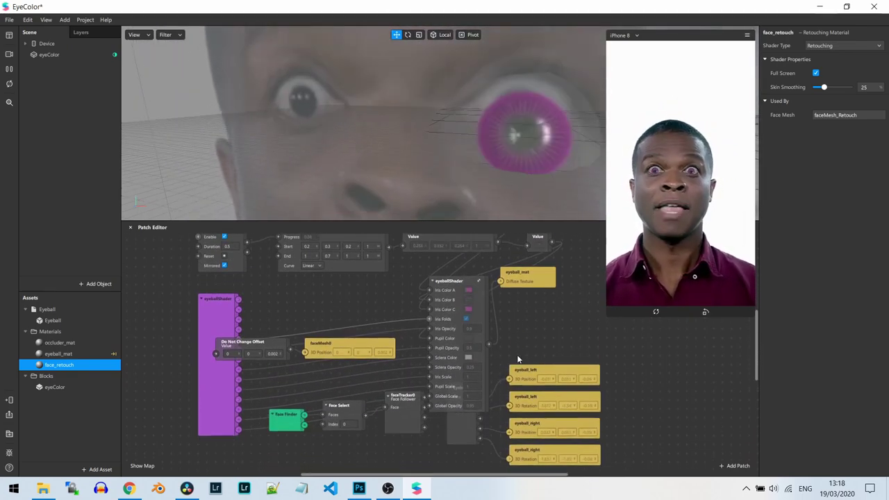
{"action": "scroll", "coordinate": [506, 352], "scroll_direction": "up", "scroll_amount": 2}
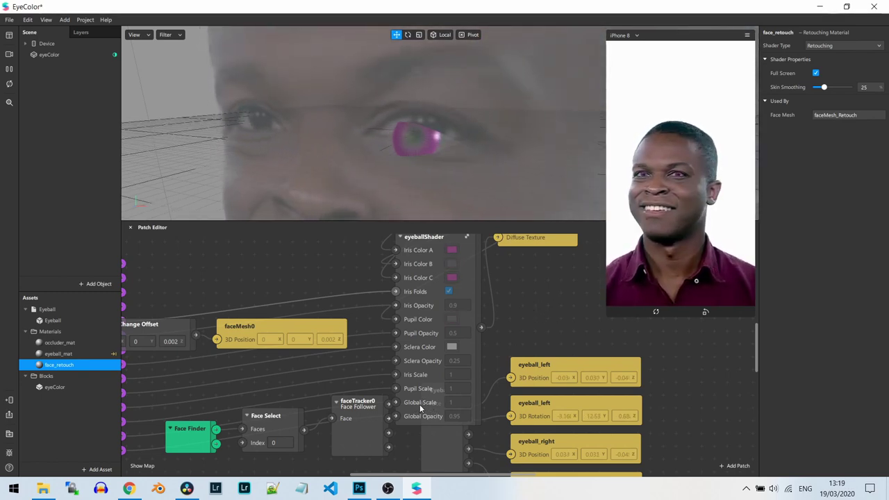
Separate the overlapping Eyeball and eyeballShader patches and shrink the device preview
{"action": "left_click_drag", "start_coordinate": [420, 409], "coordinate": [425, 438]}
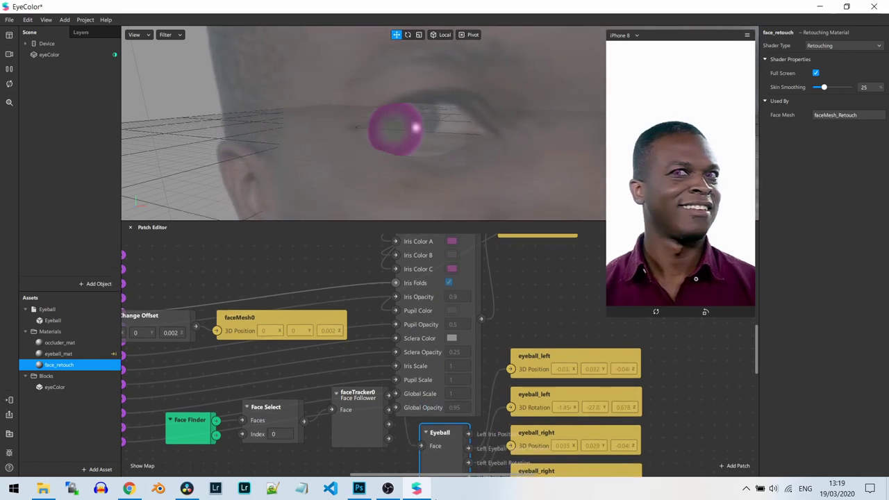
{"action": "left_click_drag", "start_coordinate": [450, 347], "coordinate": [465, 345]}
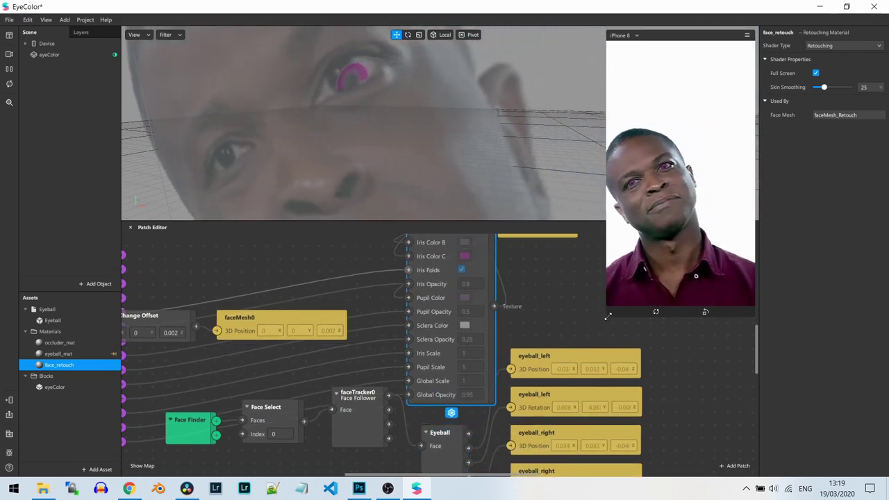
{"action": "left_click_drag", "start_coordinate": [607, 315], "coordinate": [636, 262]}
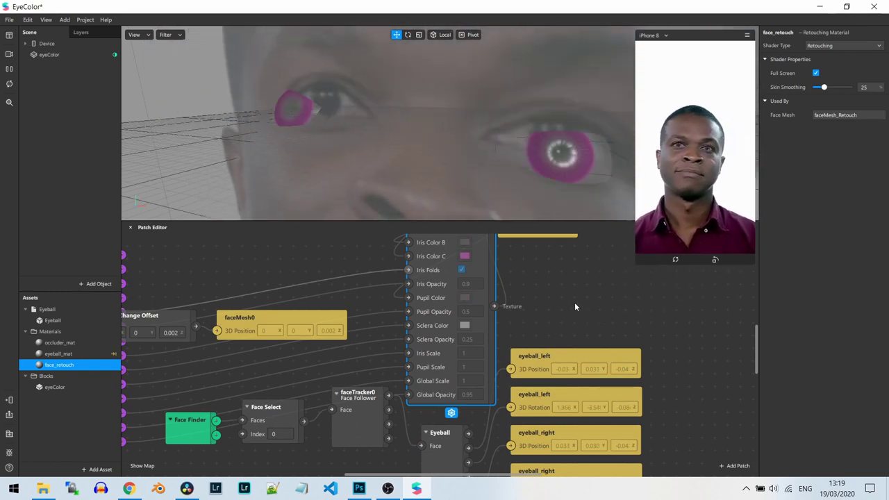
{"action": "scroll", "coordinate": [568, 310], "scroll_direction": "down", "scroll_amount": 3}
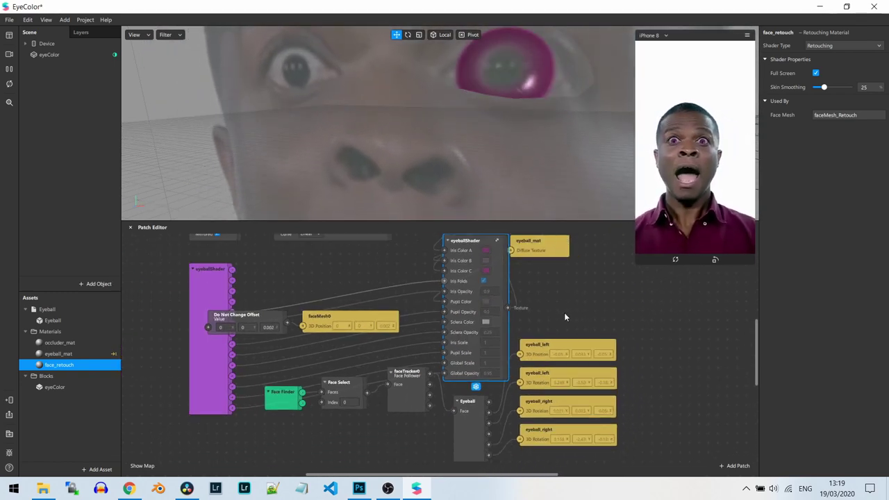
{"action": "scroll", "coordinate": [563, 312], "scroll_direction": "down", "scroll_amount": 2}
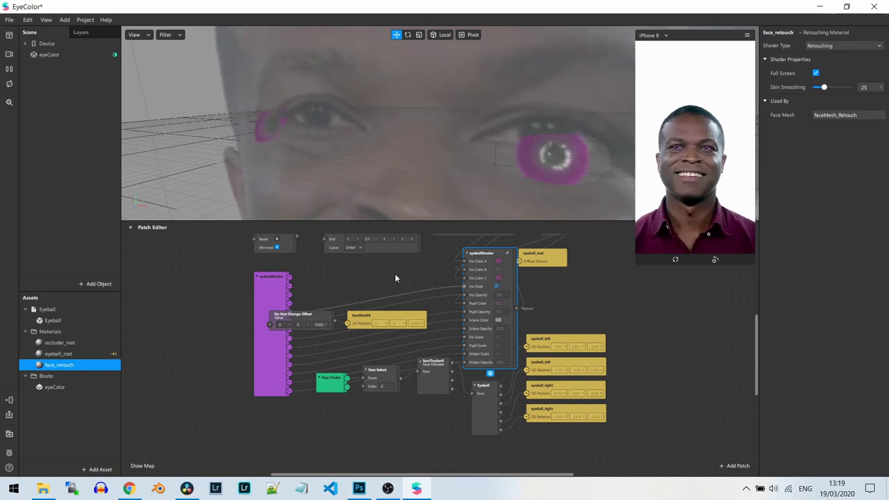
Copy the second chain's Loop Animation and Transition patches and place the pasted pair in the empty area below the Face Finder patches
{"action": "left_click", "coordinate": [385, 319]}
{"action": "scroll", "coordinate": [379, 279], "scroll_direction": "up", "scroll_amount": 2}
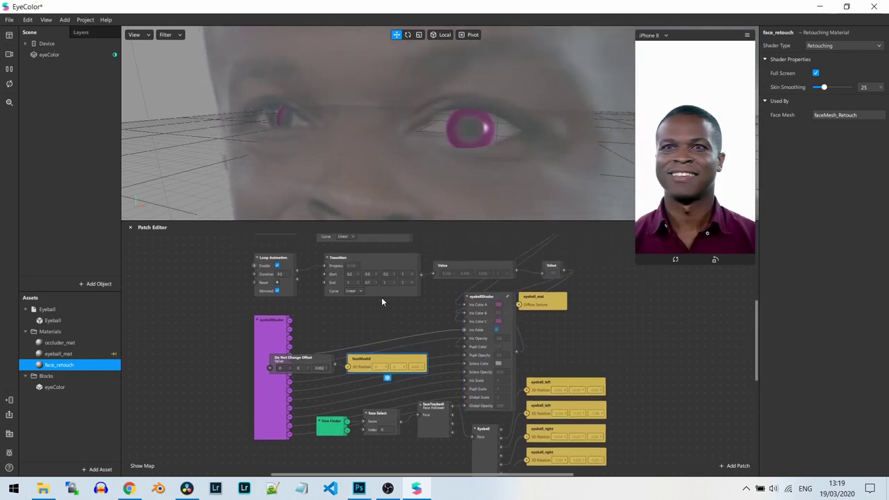
{"action": "scroll", "coordinate": [292, 313], "scroll_direction": "up", "scroll_amount": 2}
{"action": "left_click_drag", "start_coordinate": [223, 292], "coordinate": [394, 322]}
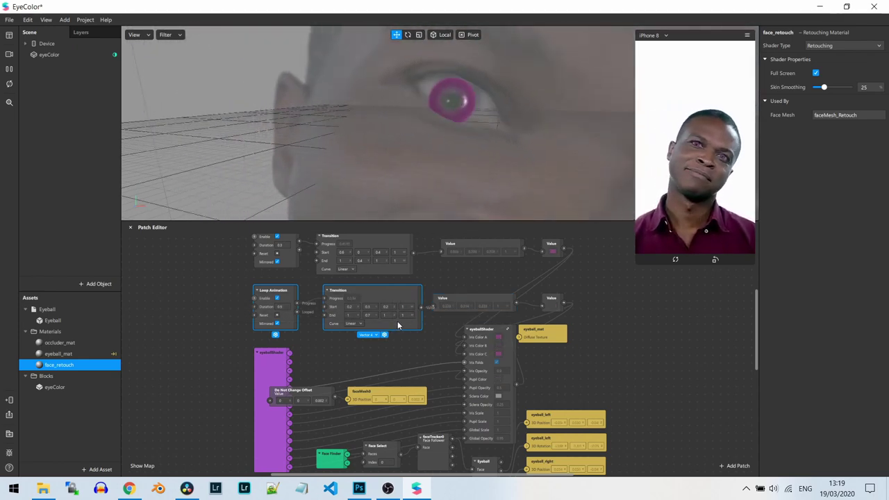
{"action": "key", "text": "ctrl+c"}
{"action": "key", "text": "ctrl+v"}
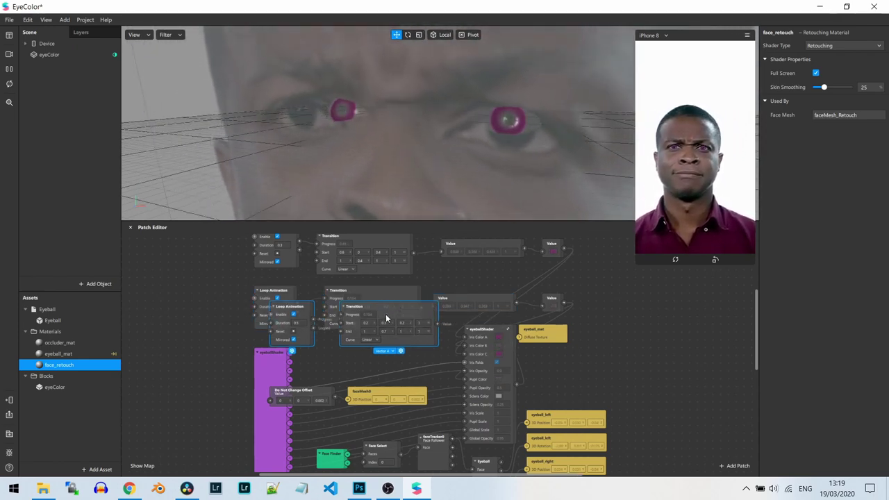
{"action": "left_click_drag", "start_coordinate": [385, 314], "coordinate": [680, 379]}
{"action": "scroll", "coordinate": [625, 403], "scroll_direction": "down", "scroll_amount": 5}
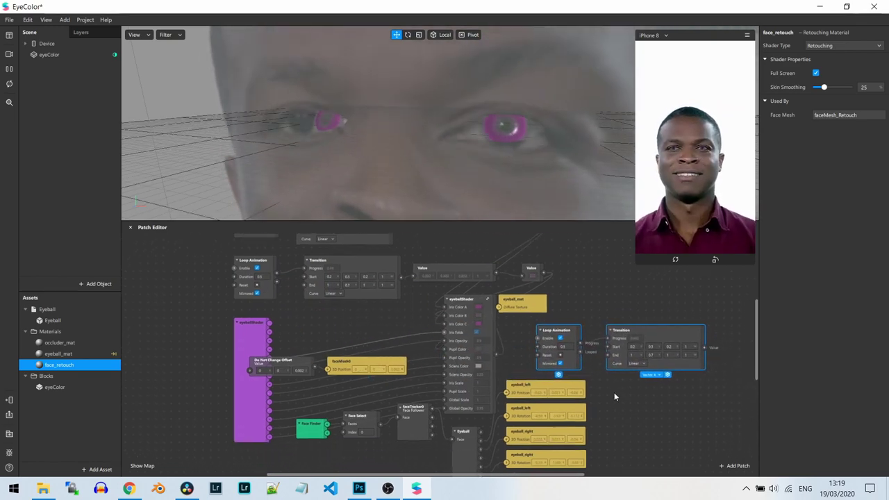
{"action": "scroll", "coordinate": [593, 324], "scroll_direction": "right", "scroll_amount": 2}
{"action": "left_click_drag", "start_coordinate": [529, 258], "coordinate": [271, 403]}
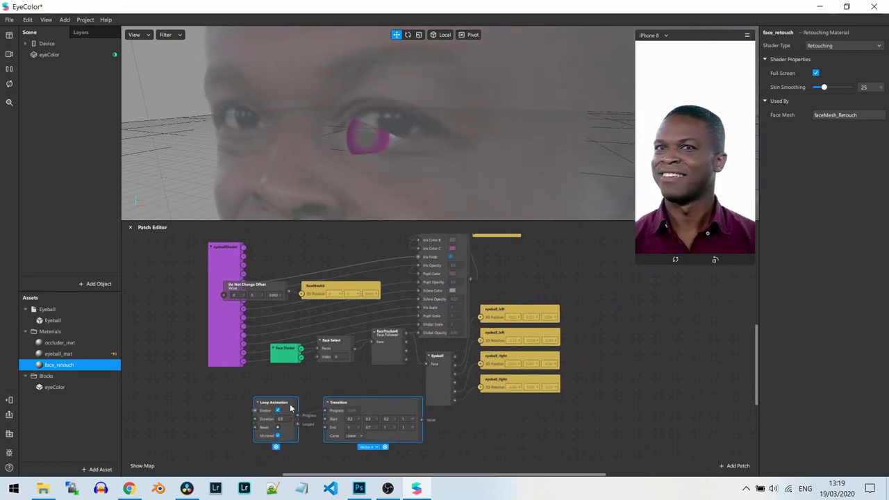
Switch the pasted Transition patch from Vector 4 to the Number type
{"action": "scroll", "coordinate": [304, 317], "scroll_direction": "up", "scroll_amount": 3, "text": "ctrl"}
{"action": "scroll", "coordinate": [305, 316], "scroll_direction": "down", "scroll_amount": 4}
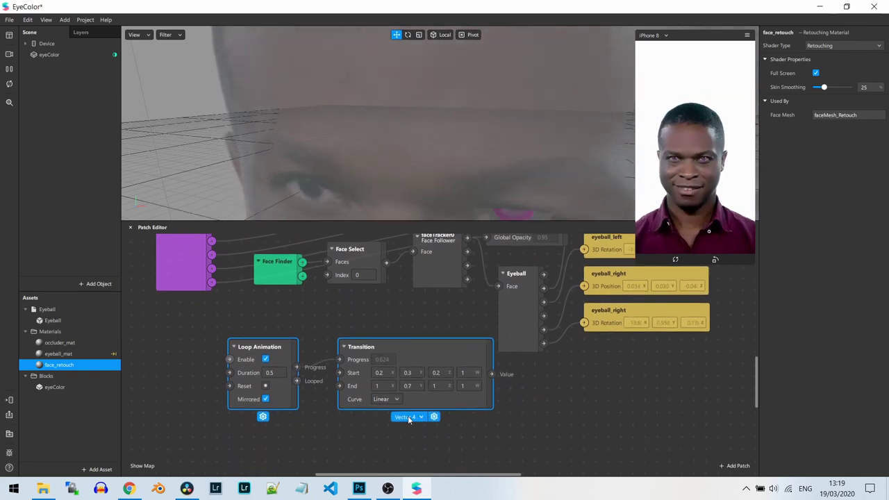
{"action": "scroll", "coordinate": [471, 366], "scroll_direction": "up", "scroll_amount": 2}
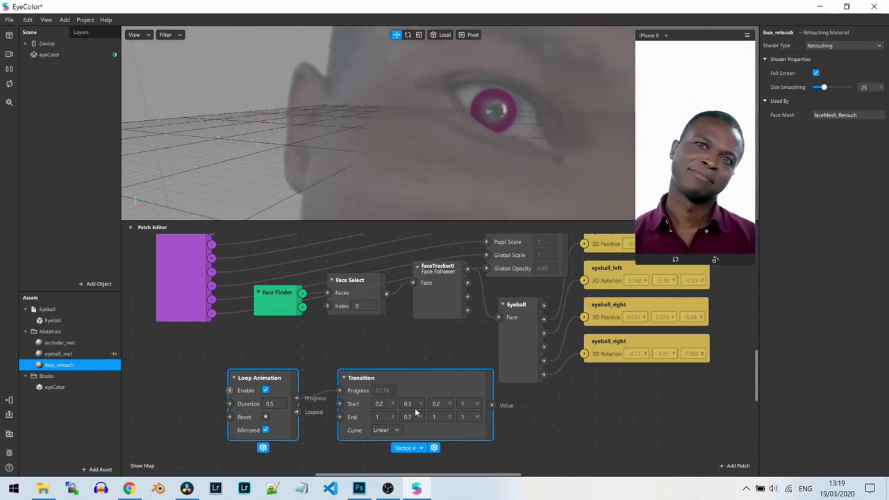
{"action": "left_click", "coordinate": [410, 448]}
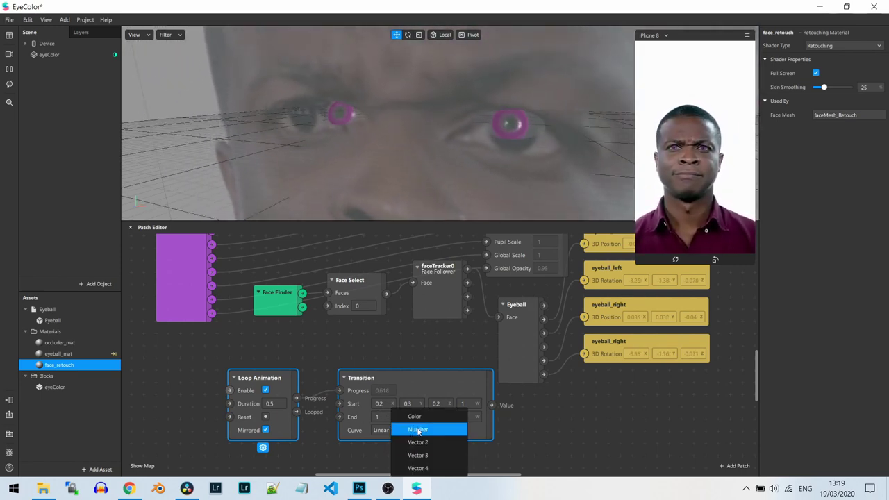
{"action": "left_click", "coordinate": [418, 430]}
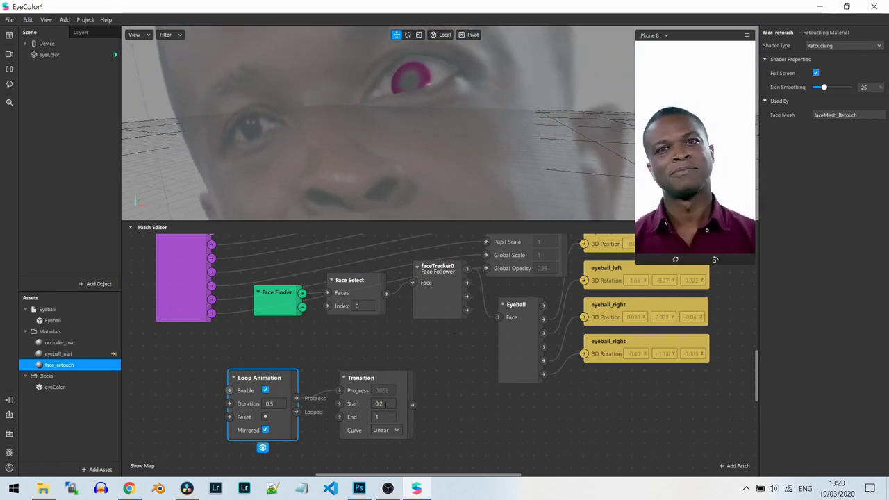
{"action": "left_click", "coordinate": [387, 415]}
{"action": "left_click", "coordinate": [384, 416]}
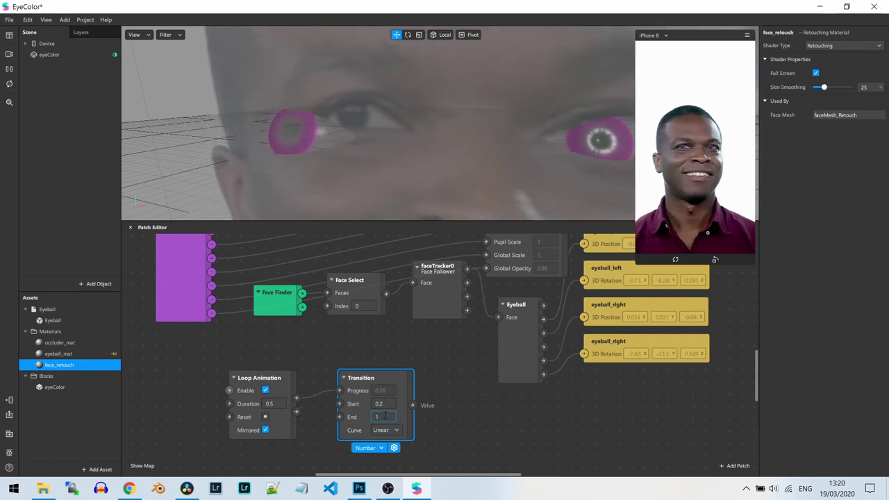
Set the pasted Loop Animation's duration to 1
{"action": "double_click", "coordinate": [280, 403]}
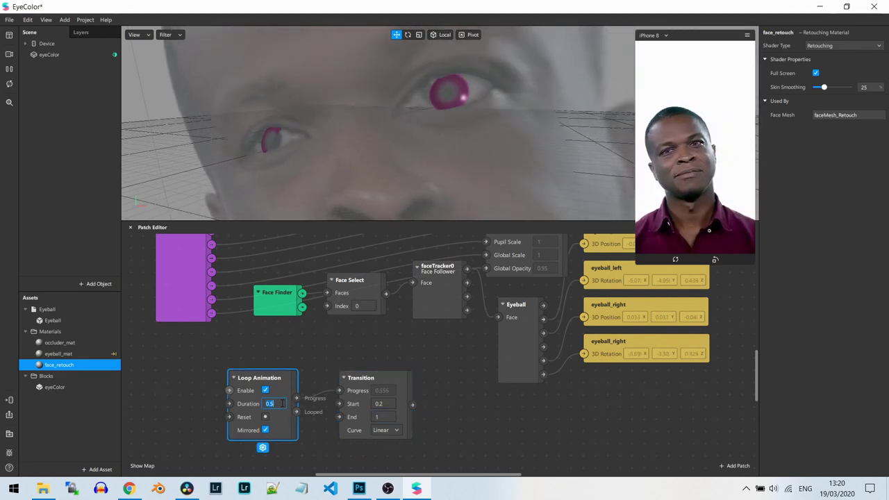
{"action": "type", "text": "1"}
{"action": "left_click", "coordinate": [324, 354]}
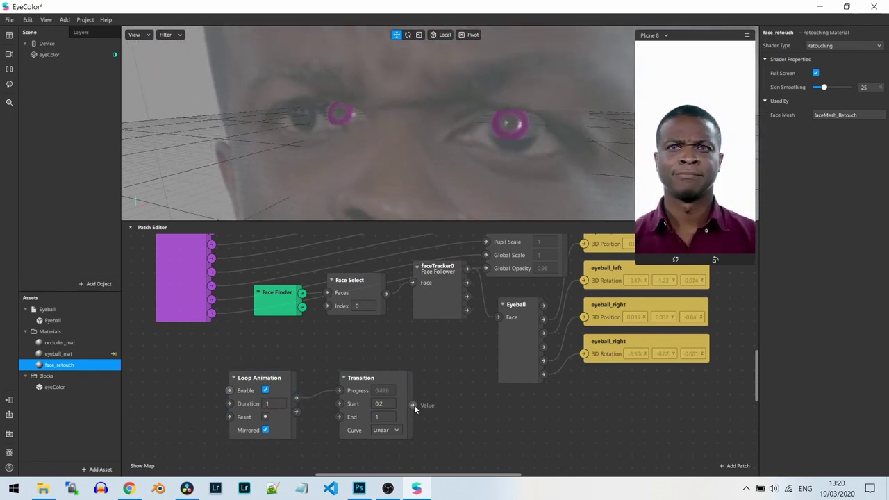
Add a Value patch fed by the numeric Transition and connect its output to the eyeballShader's Global Scale
{"action": "right_click", "coordinate": [459, 419]}
{"action": "type", "text": "va"}
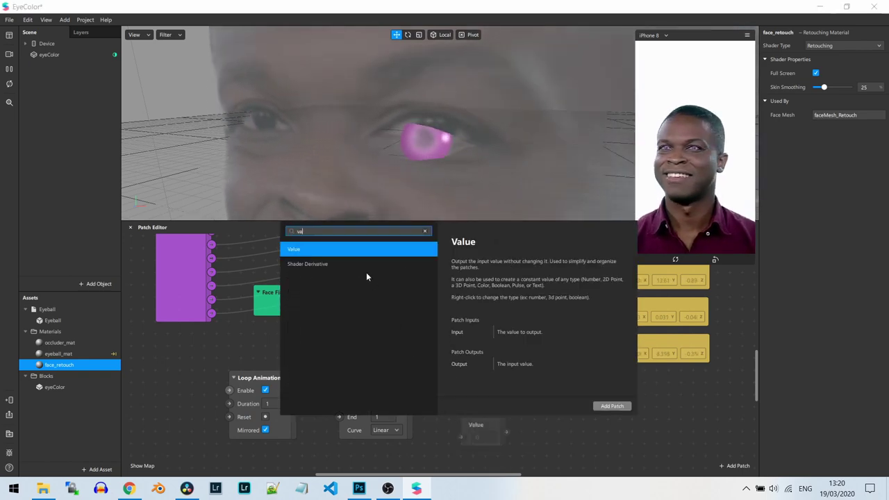
{"action": "left_click", "coordinate": [340, 248]}
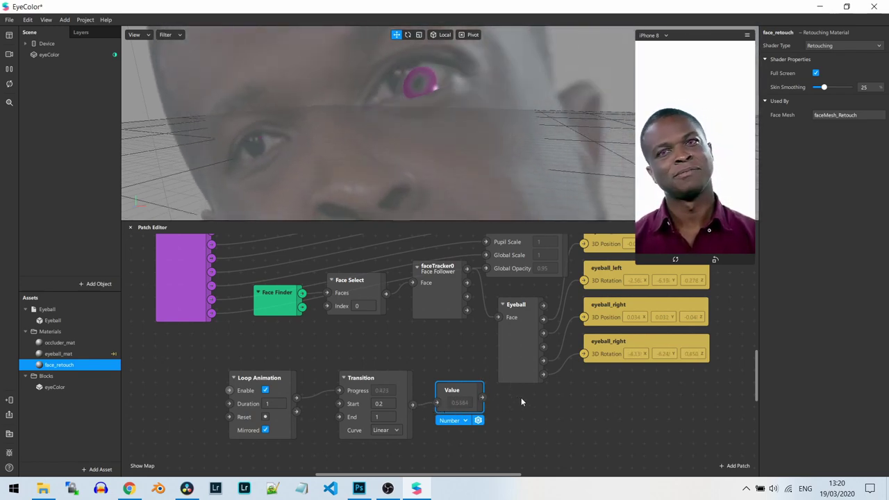
{"action": "scroll", "coordinate": [522, 404], "scroll_direction": "up", "scroll_amount": 1}
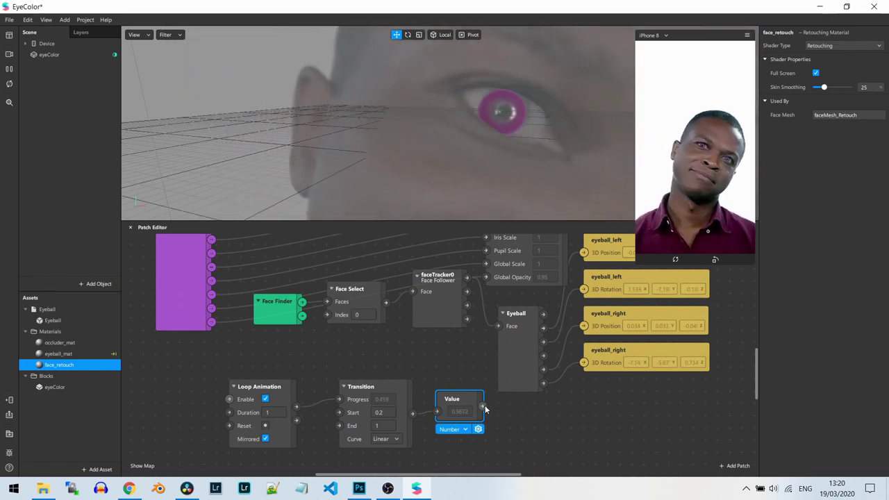
{"action": "scroll", "coordinate": [473, 378], "scroll_direction": "up", "scroll_amount": 3}
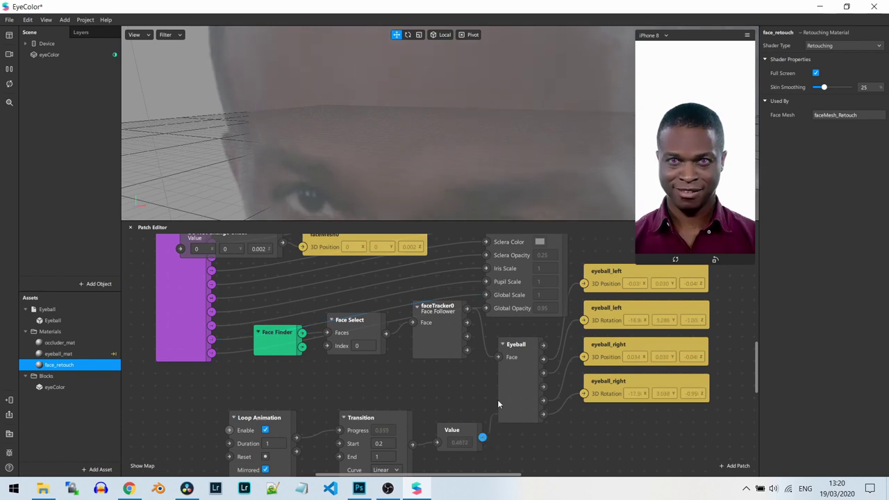
{"action": "left_click_drag", "start_coordinate": [498, 404], "coordinate": [485, 295]}
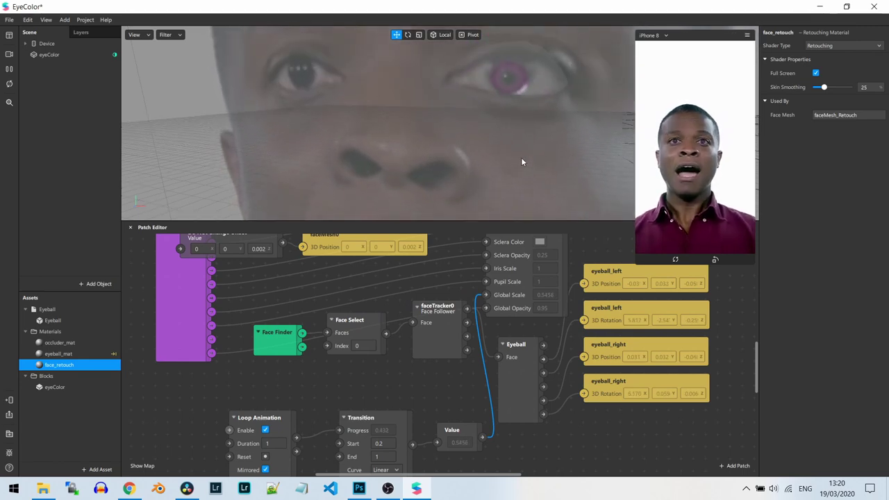
Turn the numeric chain's Mirrored looping off and back on, and inspect the eye scaling in a temporarily enlarged preview
{"action": "scroll", "coordinate": [300, 397], "scroll_direction": "down", "scroll_amount": 1}
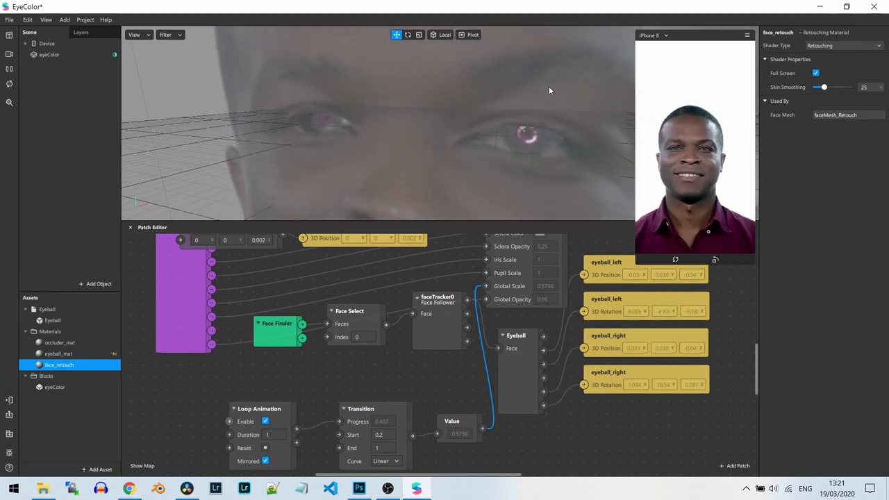
{"action": "left_click", "coordinate": [264, 458]}
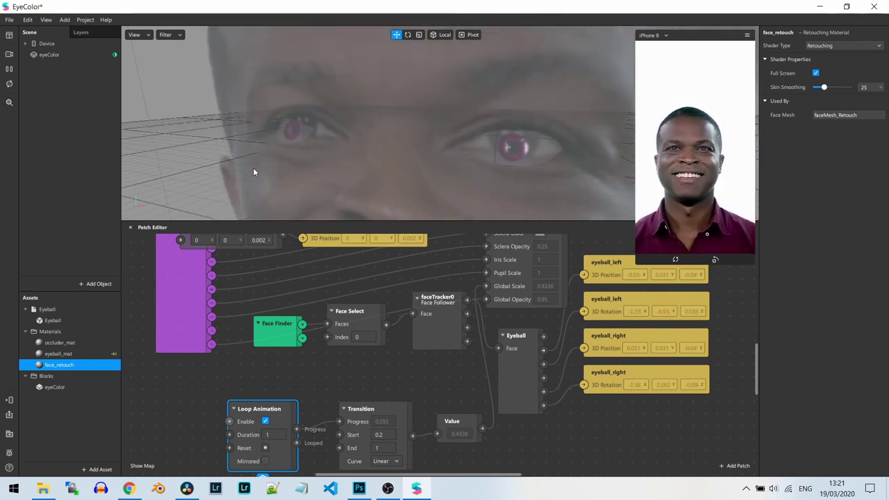
{"action": "left_click", "coordinate": [264, 461]}
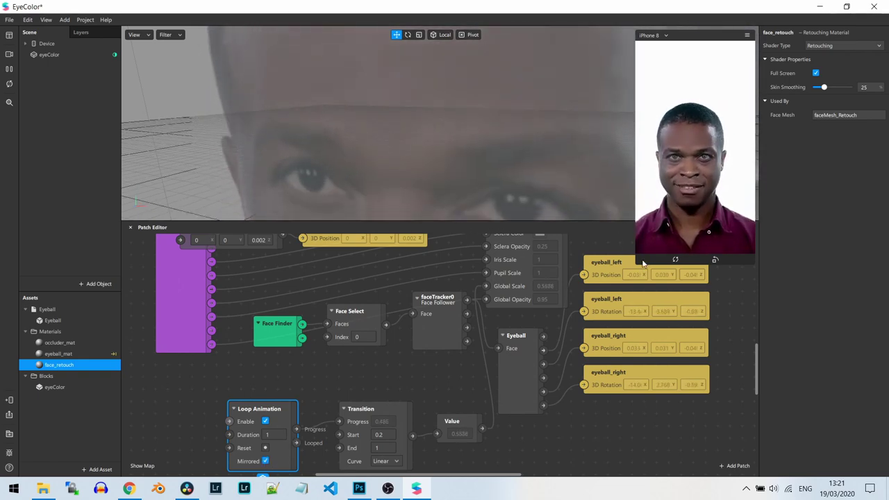
{"action": "left_click_drag", "start_coordinate": [635, 264], "coordinate": [527, 473]}
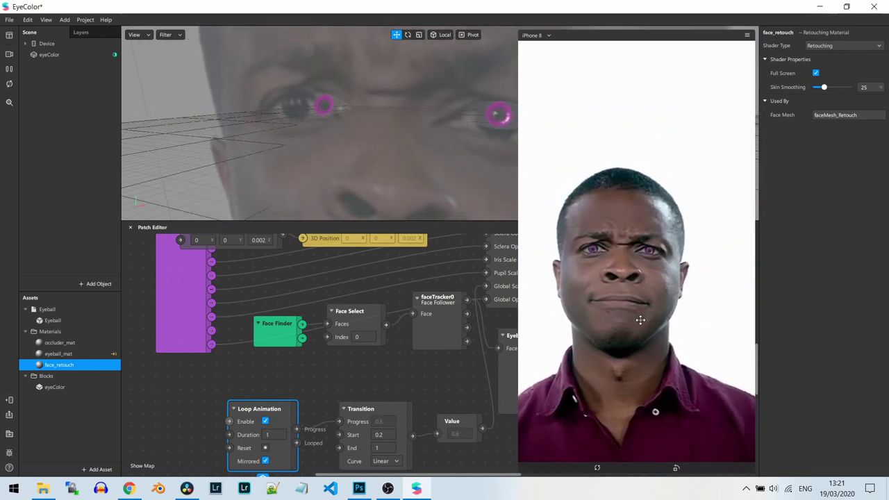
{"action": "left_click_drag", "start_coordinate": [519, 476], "coordinate": [651, 238]}
Set the eyeballShader's Sclera Opacity to 1 and enlarge the device preview
{"action": "scroll", "coordinate": [492, 302], "scroll_direction": "up", "scroll_amount": 3}
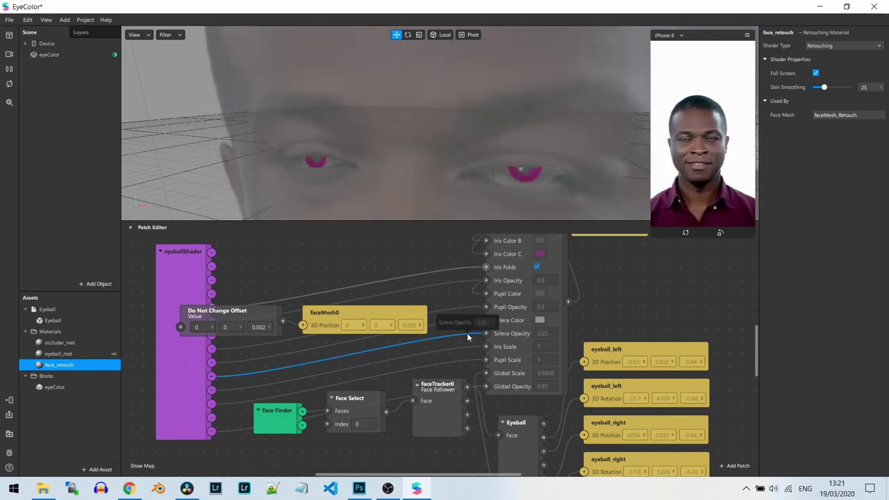
{"action": "left_click", "coordinate": [541, 334]}
{"action": "type", "text": "1"}
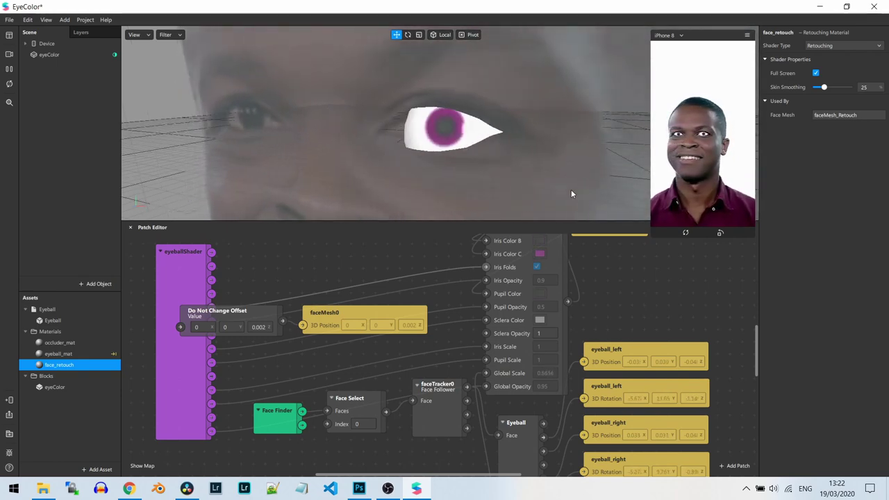
{"action": "left_click_drag", "start_coordinate": [655, 234], "coordinate": [514, 450]}
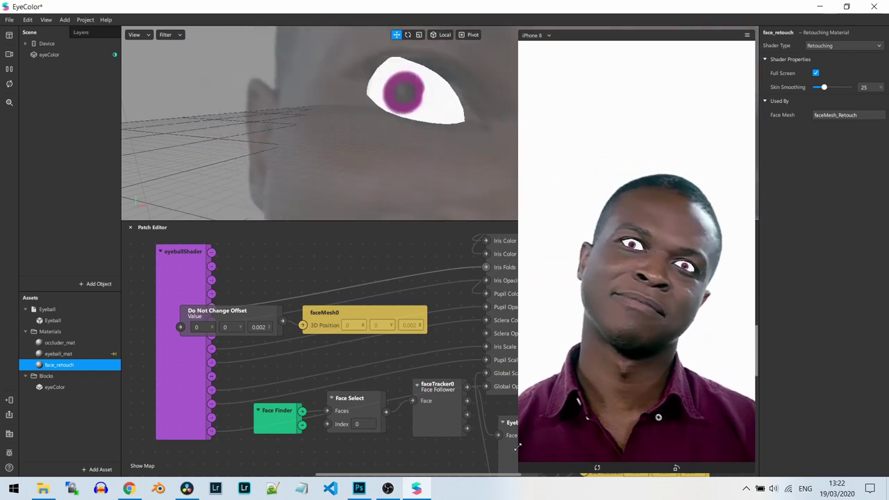
{"action": "left_click_drag", "start_coordinate": [517, 448], "coordinate": [533, 436]}
Set the duration of the Loop Animation driving Global Scale to 0.3
{"action": "scroll", "coordinate": [375, 375], "scroll_direction": "down", "scroll_amount": 2}
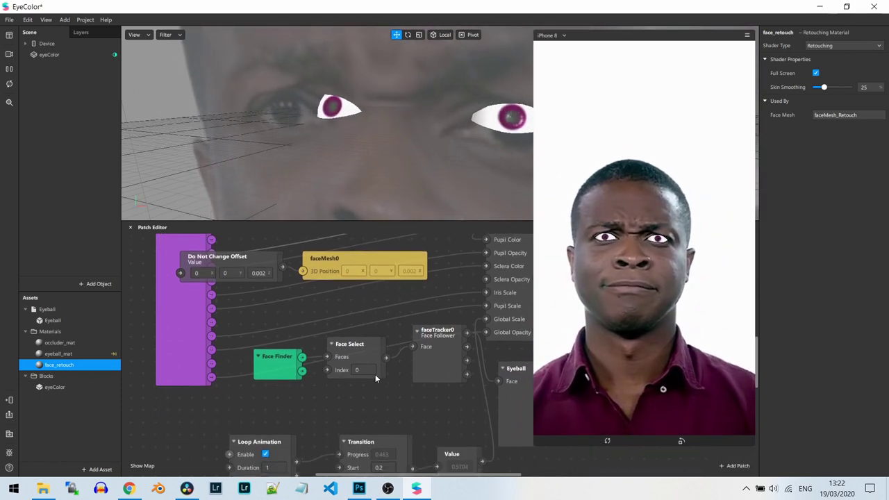
{"action": "scroll", "coordinate": [375, 378], "scroll_direction": "down", "scroll_amount": 3}
{"action": "left_click", "coordinate": [272, 377]}
{"action": "type", "text": "0"}
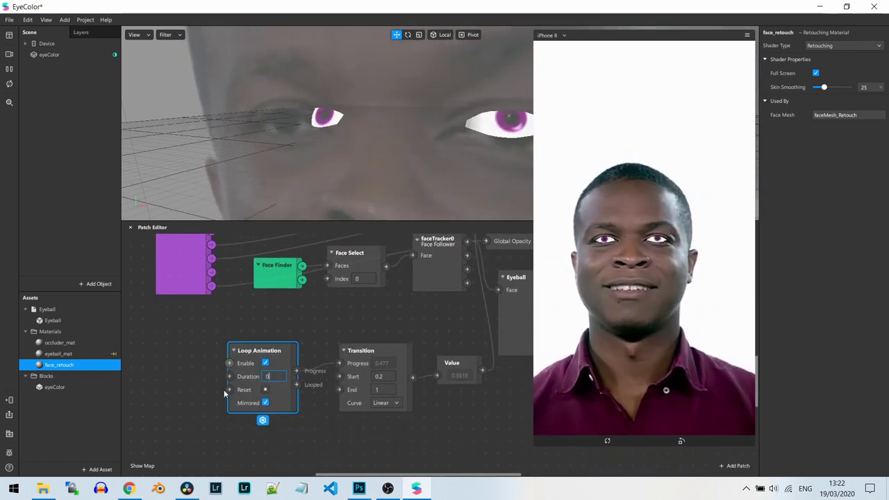
{"action": "type", "text": ".3"}
{"action": "key", "text": "Return"}
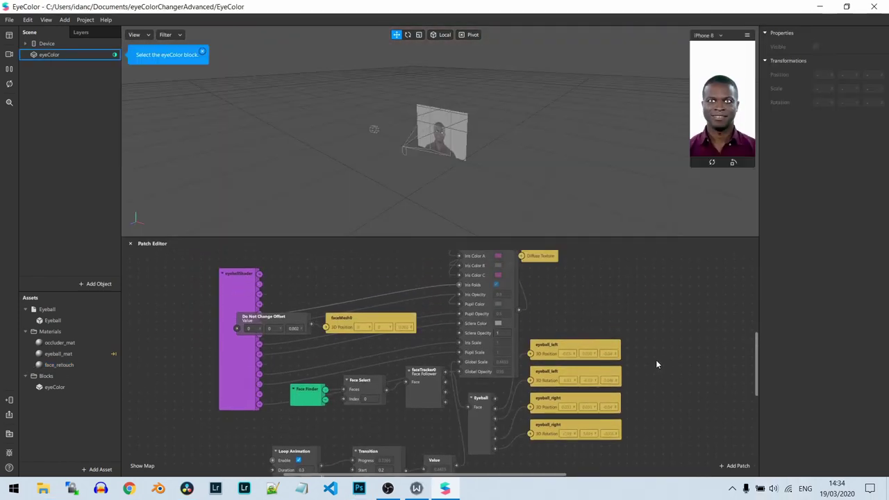
Review the finished patch graph, from the two color animation chains to the eyeballShader inputs and the eye trackers
{"action": "scroll", "coordinate": [656, 364], "scroll_direction": "down", "scroll_amount": 1}
{"action": "scroll", "coordinate": [657, 359], "scroll_direction": "up", "scroll_amount": 5}
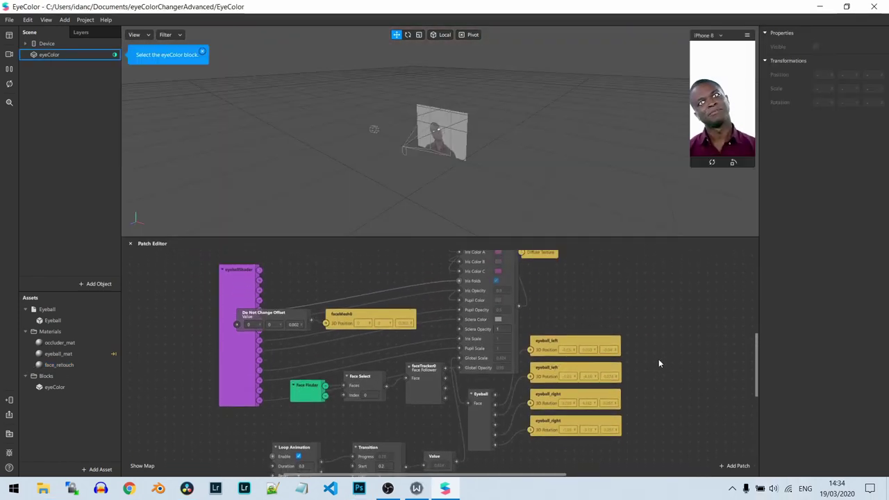
{"action": "scroll", "coordinate": [658, 351], "scroll_direction": "up", "scroll_amount": 3}
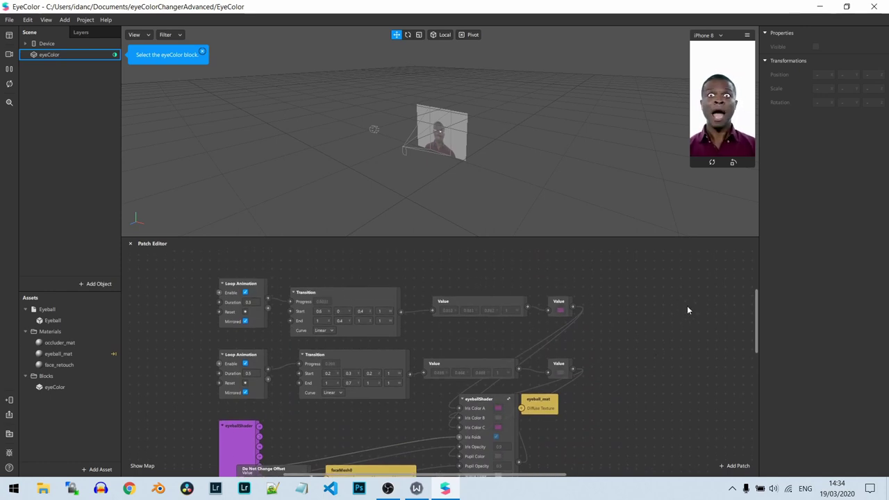
{"action": "scroll", "coordinate": [686, 306], "scroll_direction": "down", "scroll_amount": 1}
{"action": "scroll", "coordinate": [682, 312], "scroll_direction": "down", "scroll_amount": 1}
{"action": "scroll", "coordinate": [658, 335], "scroll_direction": "down", "scroll_amount": 4}
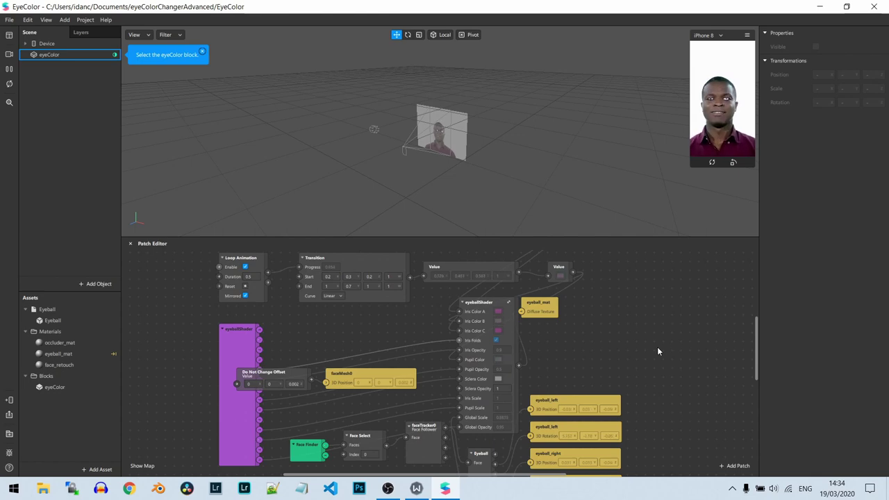
{"action": "scroll", "coordinate": [664, 345], "scroll_direction": "up", "scroll_amount": 1}
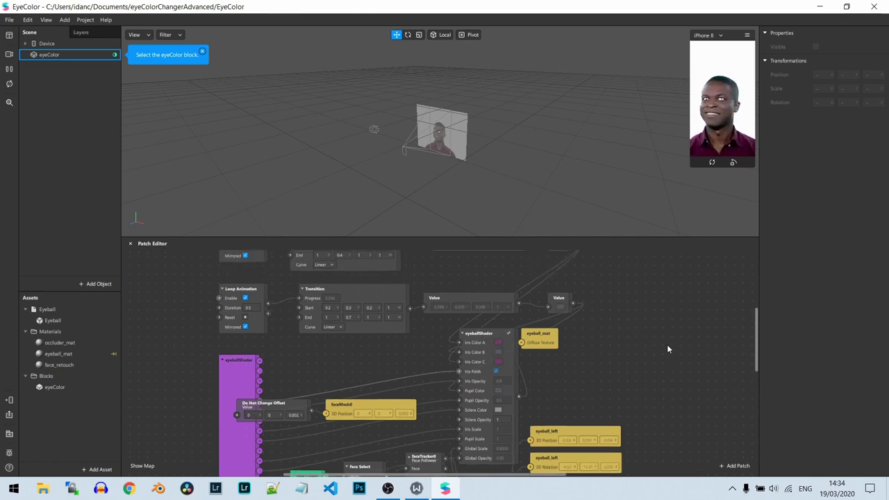
{"action": "scroll", "coordinate": [667, 345], "scroll_direction": "up", "scroll_amount": 2}
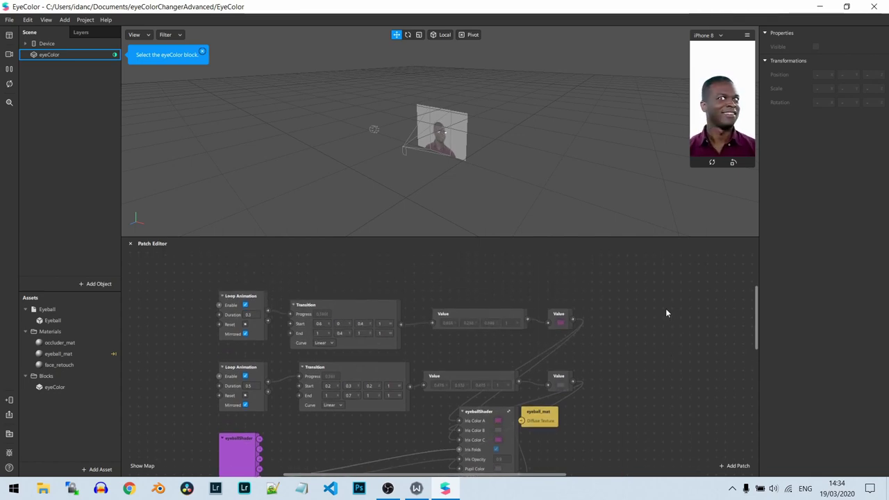
Enlarge the device preview to inspect the animated eyes, and reduce it to a medium size beside the color chains
{"action": "left_click_drag", "start_coordinate": [671, 228], "coordinate": [558, 445]}
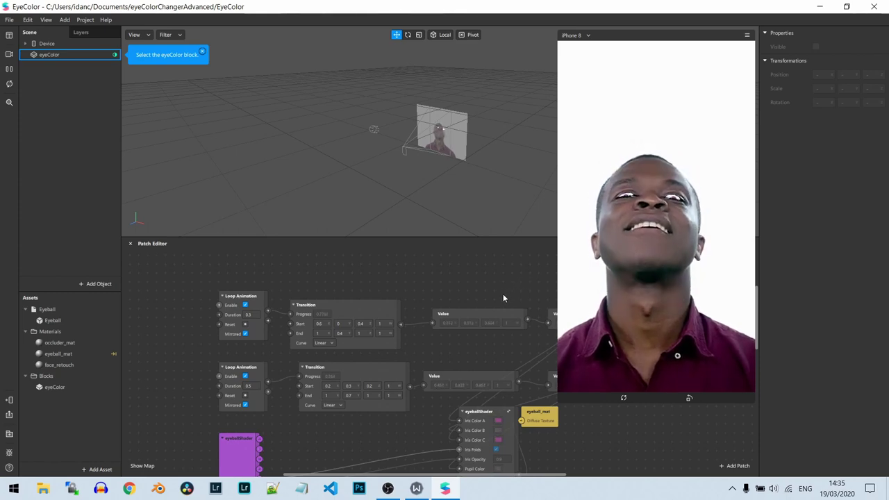
{"action": "left_click_drag", "start_coordinate": [559, 398], "coordinate": [627, 398]}
{"action": "left_click_drag", "start_coordinate": [757, 302], "coordinate": [760, 322]}
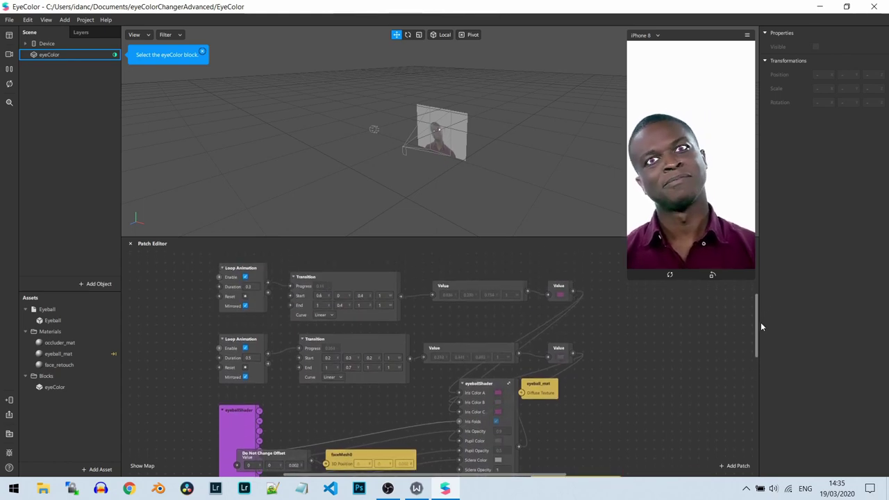